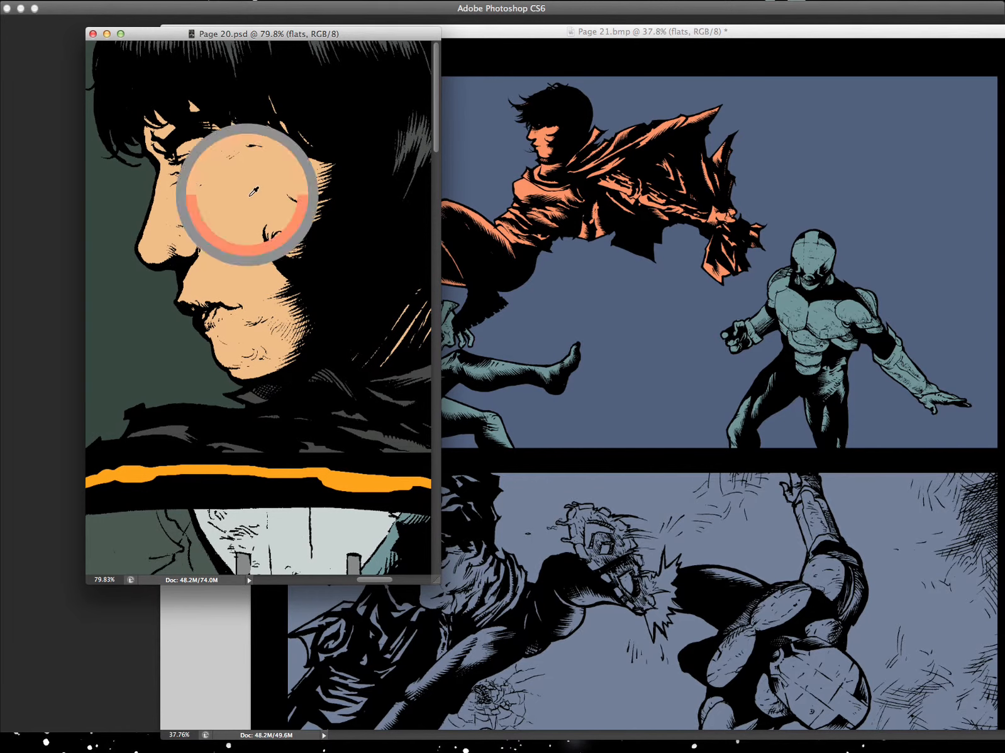
# - Fill the selected caped figure on Page 21 with the skin tone sampled from Page 20
pyautogui.click(615, 200)
pyautogui.hotkey('alt', 'BackSpace')
pyautogui.moveTo(587, 149); pyautogui.dragTo(636, 372)
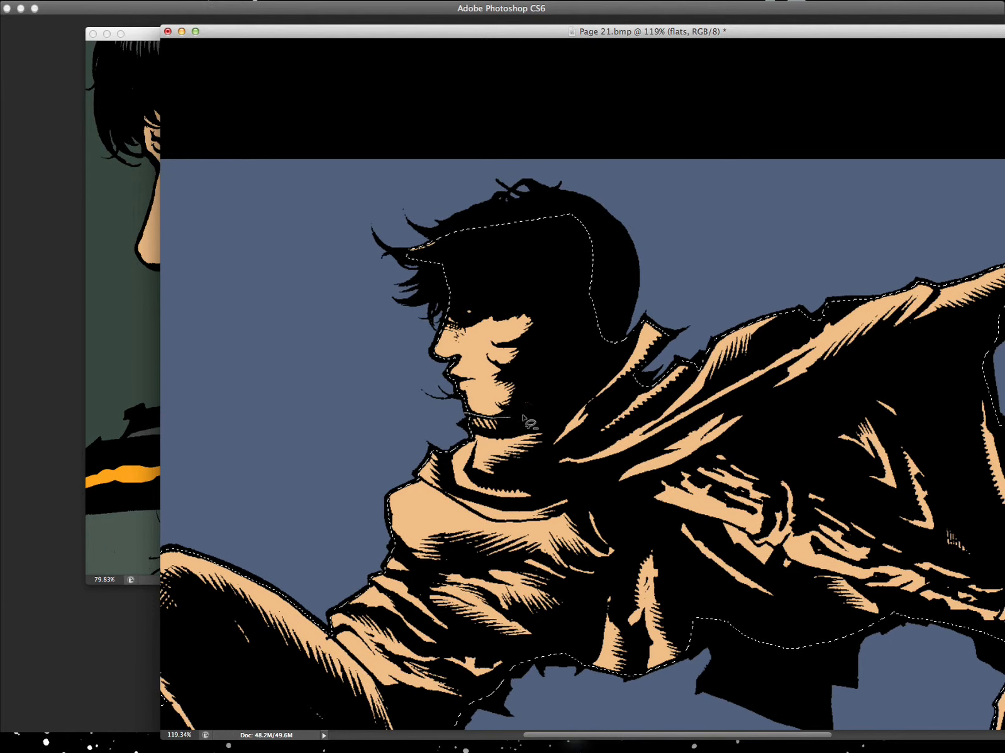
# - Subtract the head and face from the caped figure's selection on Page 21 with the Lasso, cutting along the neckline
pyautogui.moveTo(440, 187); pyautogui.dragTo(343, 472)
pyautogui.click(135, 168)
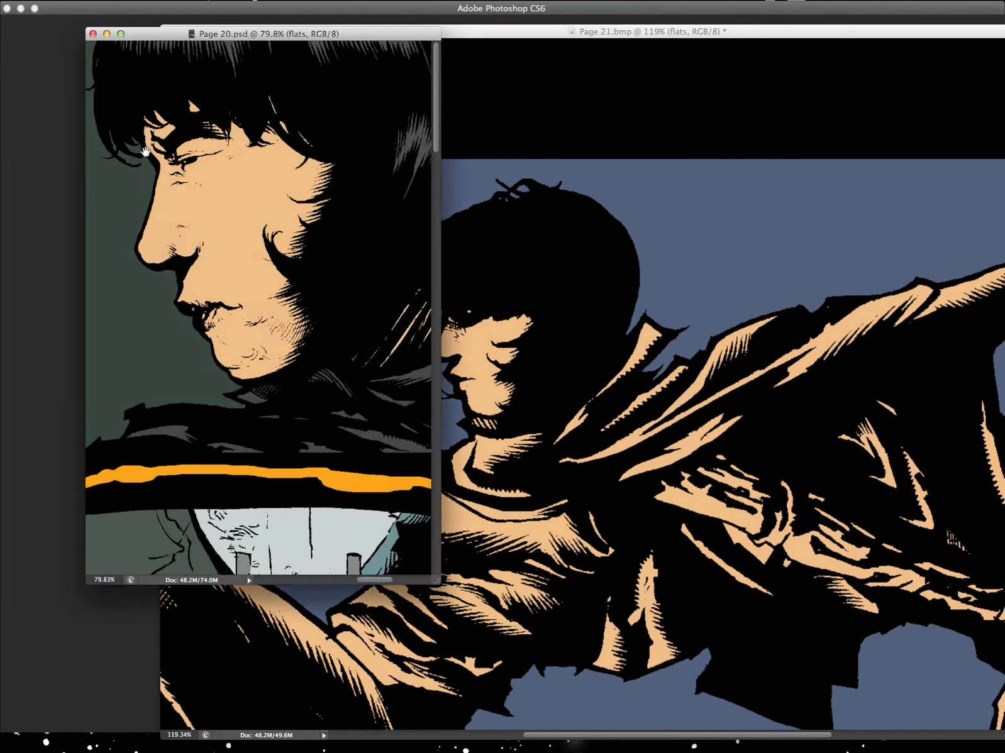
pyautogui.keyDown('alt'); pyautogui.click(423, 137); pyautogui.keyUp('alt')
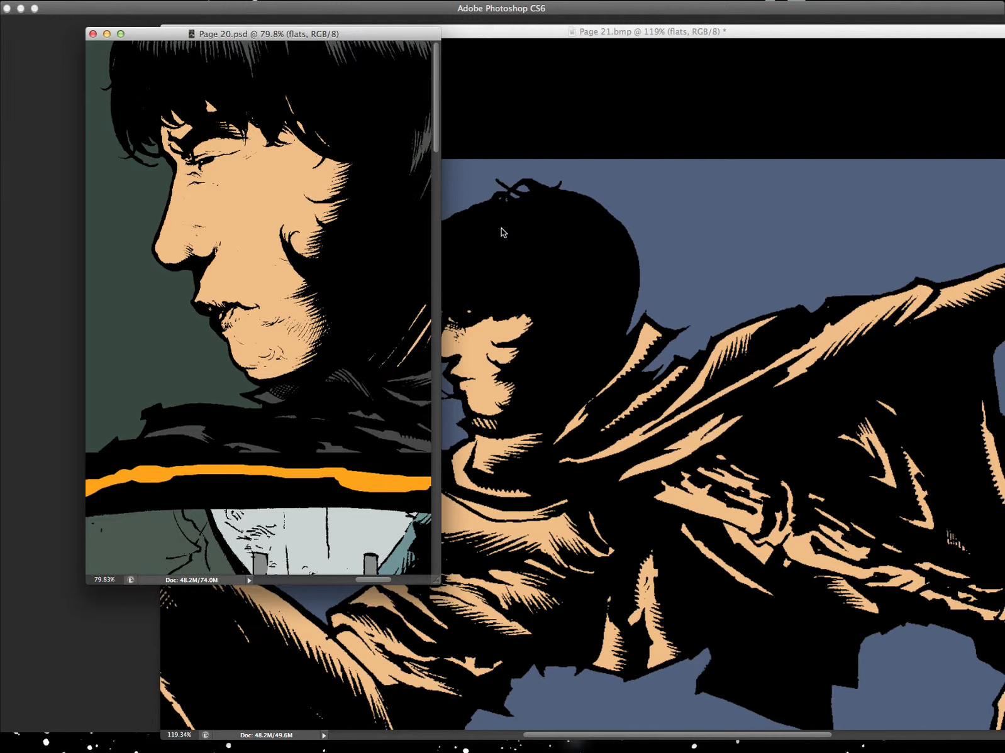
pyautogui.click(481, 252)
pyautogui.moveTo(458, 270)
pyautogui.mouseDown()
pyautogui.moveTo(434, 252)
pyautogui.moveTo(407, 260)
pyautogui.mouseUp()
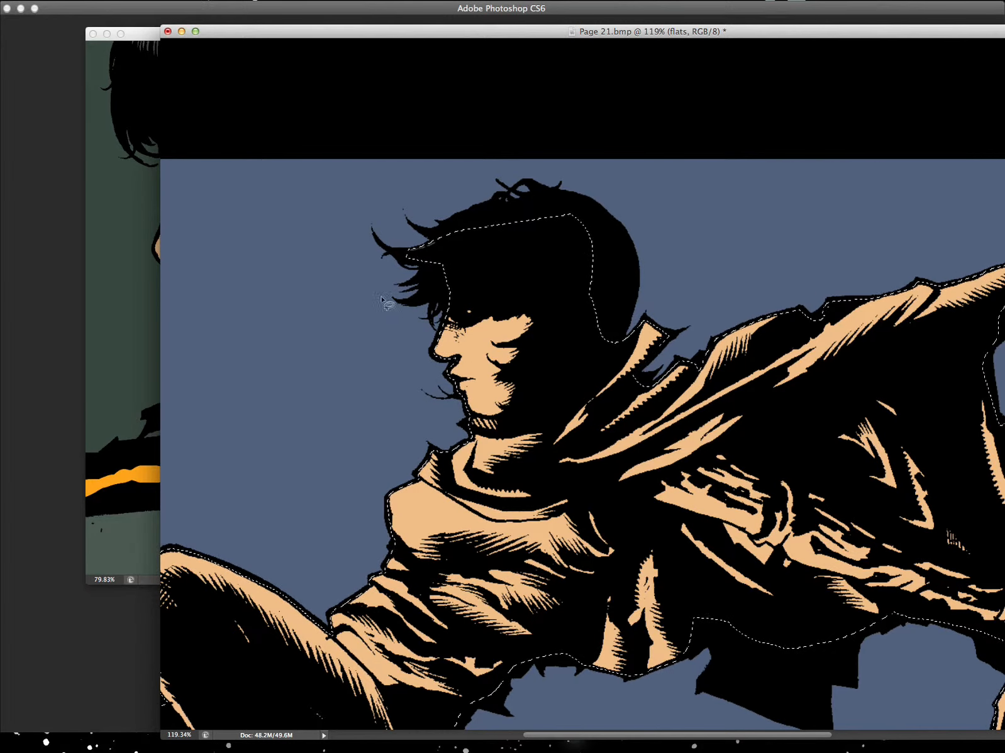
pyautogui.click(138, 248)
pyautogui.click(553, 271)
pyautogui.press('l')
pyautogui.moveTo(633, 311); pyautogui.dragTo(566, 409)
pyautogui.moveTo(501, 426)
pyautogui.mouseDown()
pyautogui.moveTo(466, 418)
pyautogui.moveTo(387, 277)
pyautogui.mouseUp()
# - Sample the dark grey of the character's cloak on Page 20 and return to Page 21
pyautogui.click(118, 405)
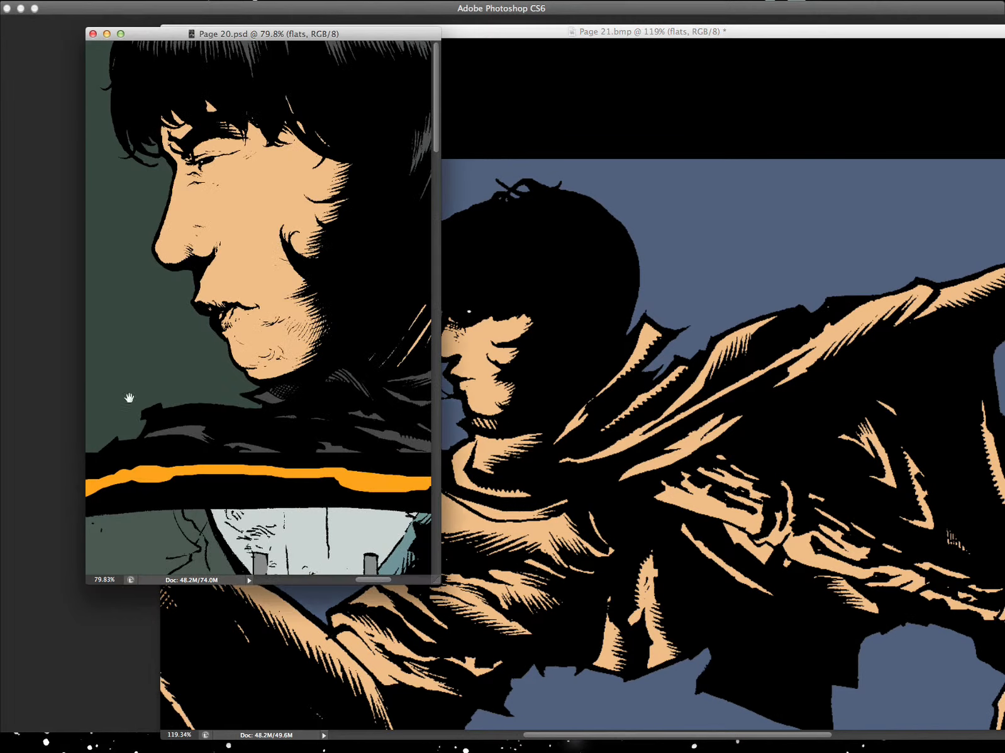
pyautogui.moveTo(369, 452); pyautogui.dragTo(352, 451)
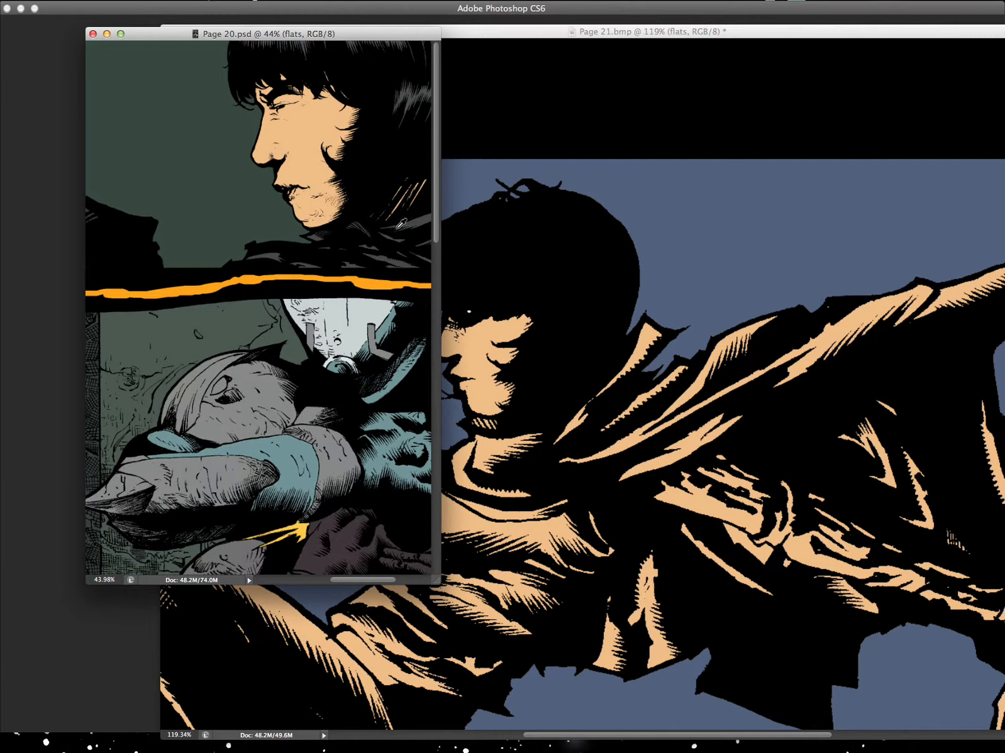
pyautogui.press('Tab')
pyautogui.click(418, 221)
pyautogui.click(571, 316)
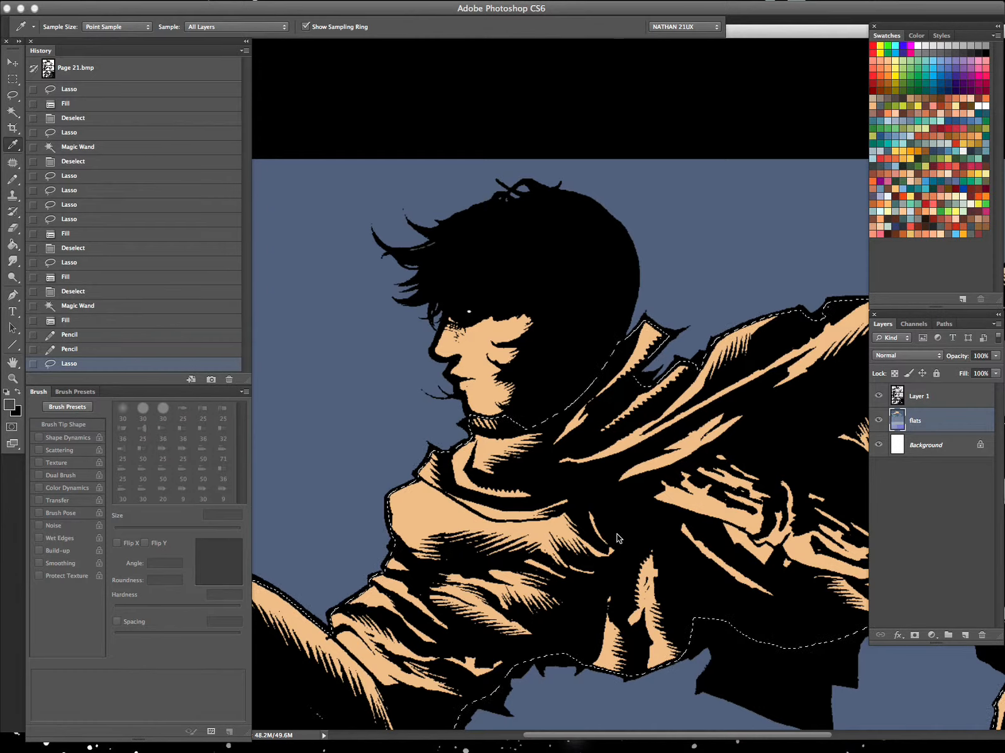
# - Colour the piece of cloak hanging below the caped figure's outstretched hand dark grey
pyautogui.press('f')
pyautogui.press('z')
pyautogui.moveTo(819, 497); pyautogui.dragTo(448, 352)
pyautogui.press('Tab')
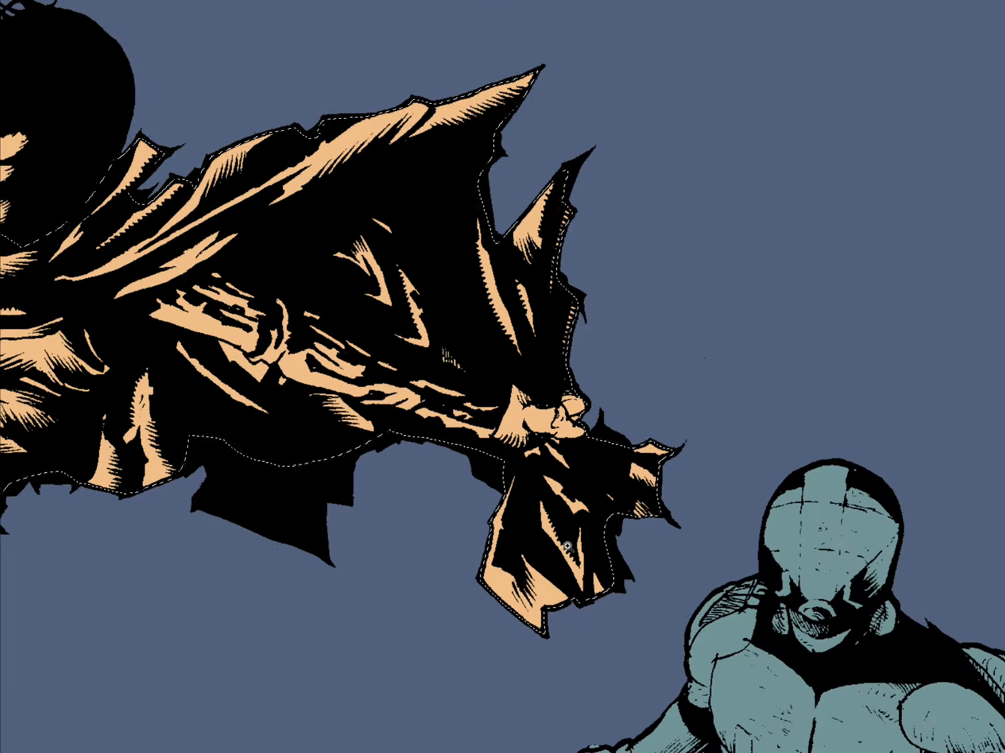
pyautogui.click(571, 444)
pyautogui.moveTo(701, 498); pyautogui.dragTo(816, 429)
pyautogui.press('b')
pyautogui.press('[')
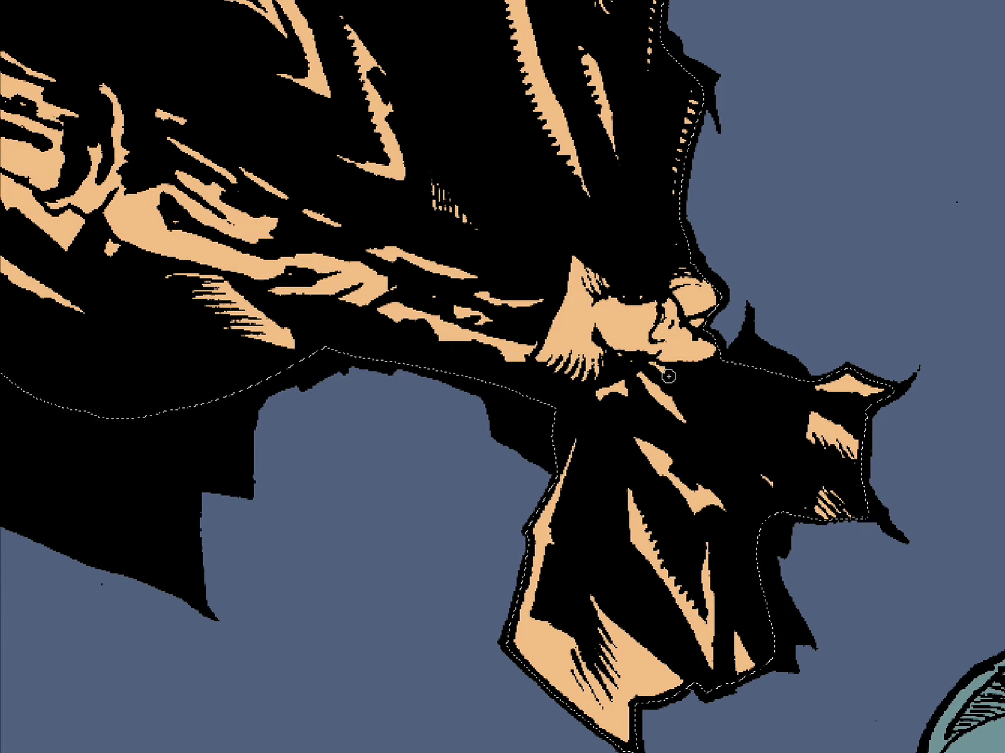
pyautogui.moveTo(649, 366)
pyautogui.mouseDown()
pyautogui.moveTo(630, 376)
pyautogui.moveTo(660, 540)
pyautogui.mouseUp()
pyautogui.scroll(-4, 702, 471)
# - Take the hanging cloth out of the selection and fill the wide cape above the arm with the same dark grey
pyautogui.press('w')
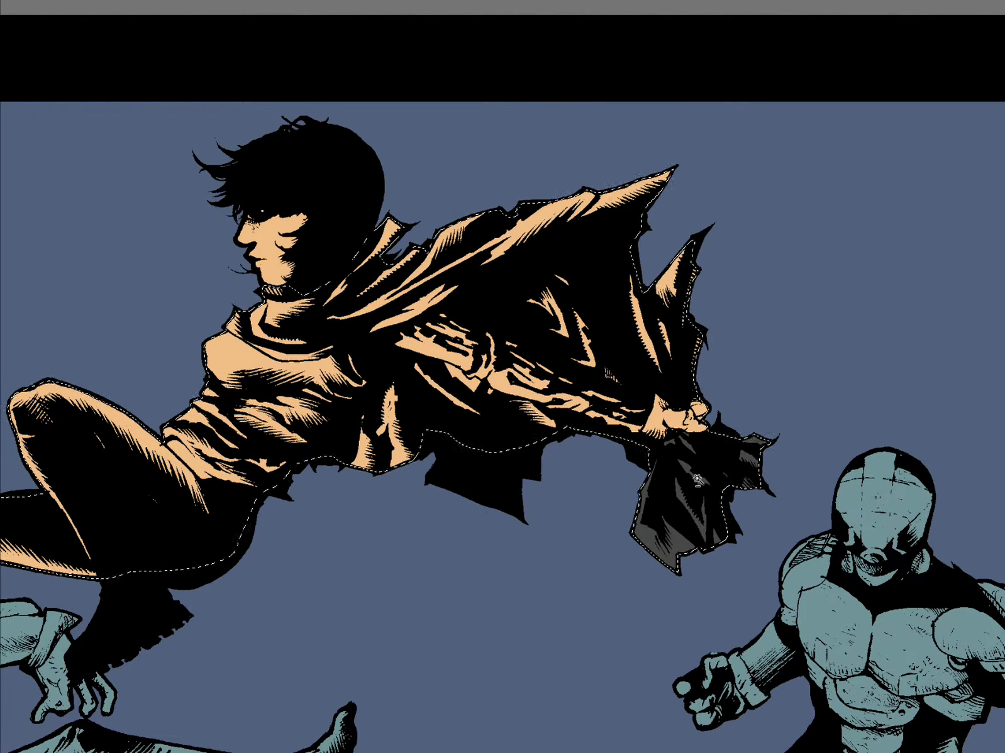
pyautogui.scroll(2, 727, 412)
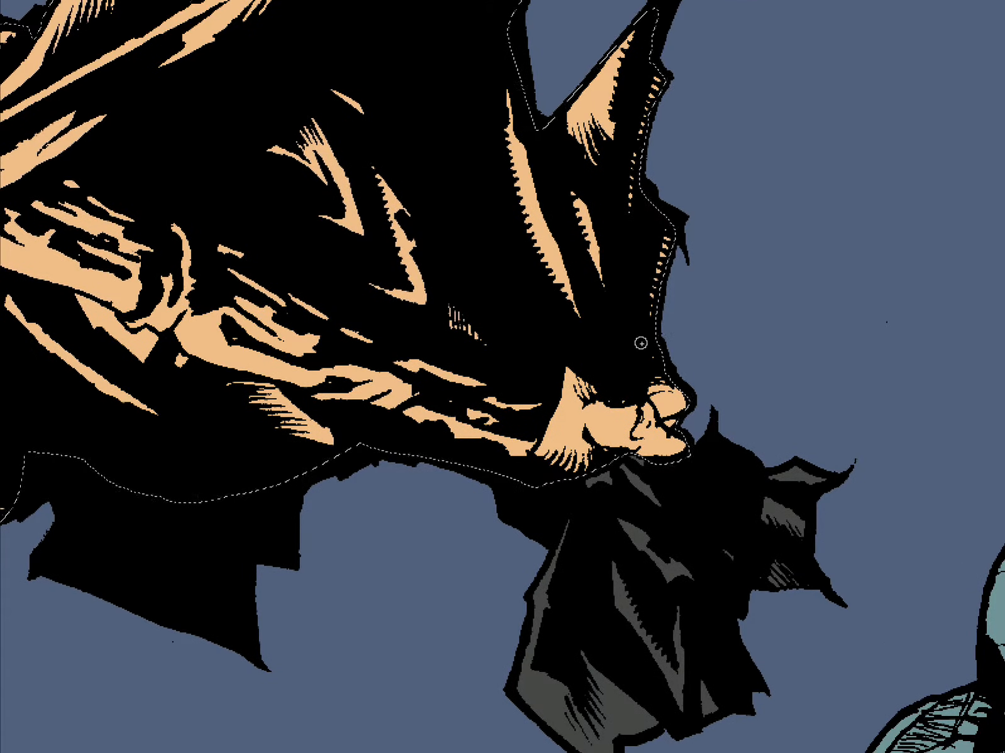
pyautogui.moveTo(197, 139)
pyautogui.mouseDown()
pyautogui.moveTo(635, 296)
pyautogui.moveTo(697, 358)
pyautogui.mouseUp()
pyautogui.moveTo(612, 366); pyautogui.dragTo(524, 164)
pyautogui.press('g')
pyautogui.click(711, 349)
pyautogui.scroll(-2, 712, 350)
pyautogui.hotkey('ctrl', 'd')
pyautogui.moveTo(803, 494); pyautogui.dragTo(638, 496)
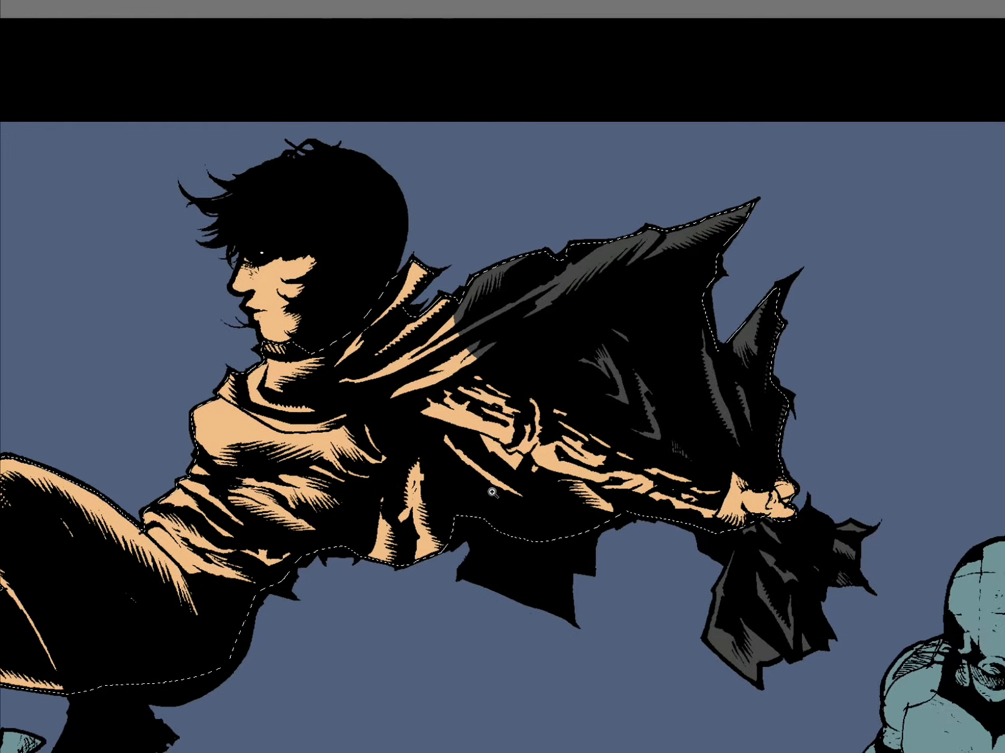
# - Paint the cloak folds bordering the outstretched arm dark grey with the Pencil, keeping the sleeve in skin tone
pyautogui.moveTo(513, 520); pyautogui.dragTo(646, 524)
pyautogui.moveTo(725, 513)
pyautogui.mouseDown()
pyautogui.moveTo(679, 477)
pyautogui.moveTo(737, 499)
pyautogui.moveTo(668, 493)
pyautogui.moveTo(599, 448)
pyautogui.mouseUp()
pyautogui.moveTo(514, 426)
pyautogui.mouseDown()
pyautogui.moveTo(459, 387)
pyautogui.moveTo(440, 402)
pyautogui.mouseUp()
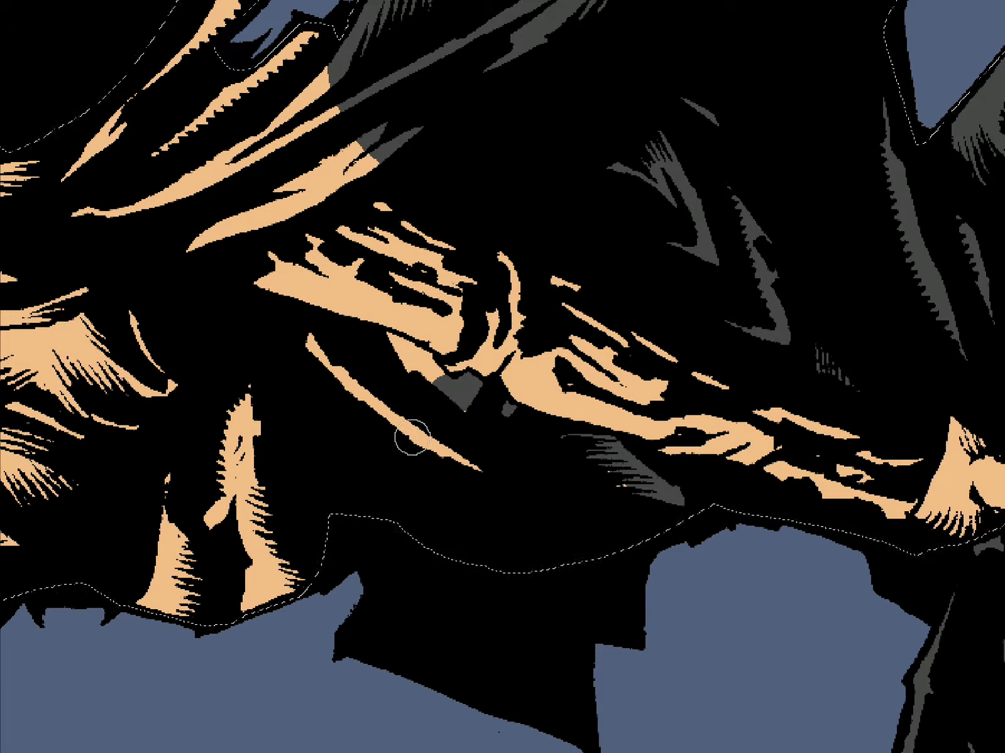
pyautogui.moveTo(380, 354)
pyautogui.mouseDown()
pyautogui.moveTo(402, 343)
pyautogui.moveTo(422, 356)
pyautogui.mouseUp()
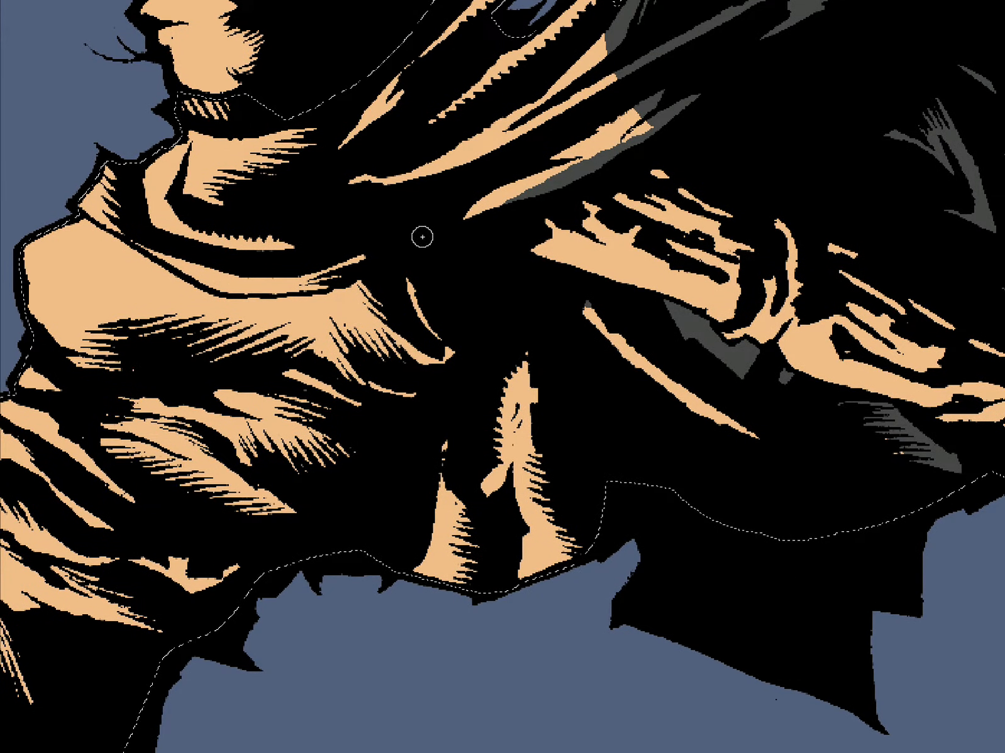
# - Outline the scarf's lower edge across the chest in dark grey and fill the remaining scarf and cloak areas
pyautogui.moveTo(340, 269); pyautogui.dragTo(319, 280)
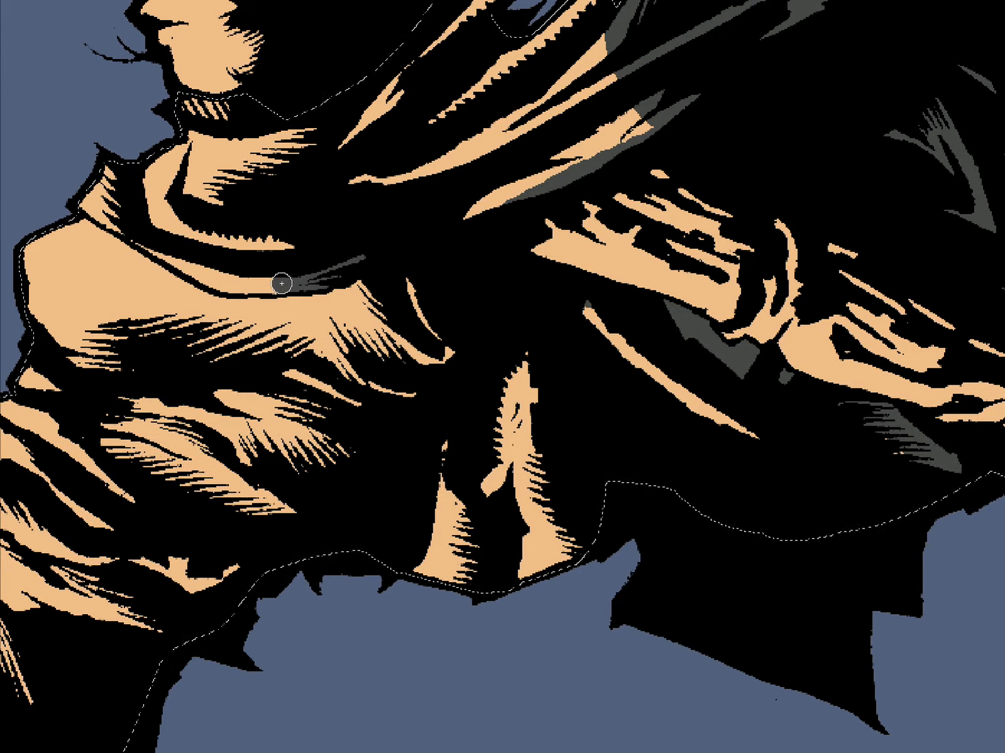
pyautogui.moveTo(237, 286); pyautogui.dragTo(207, 276)
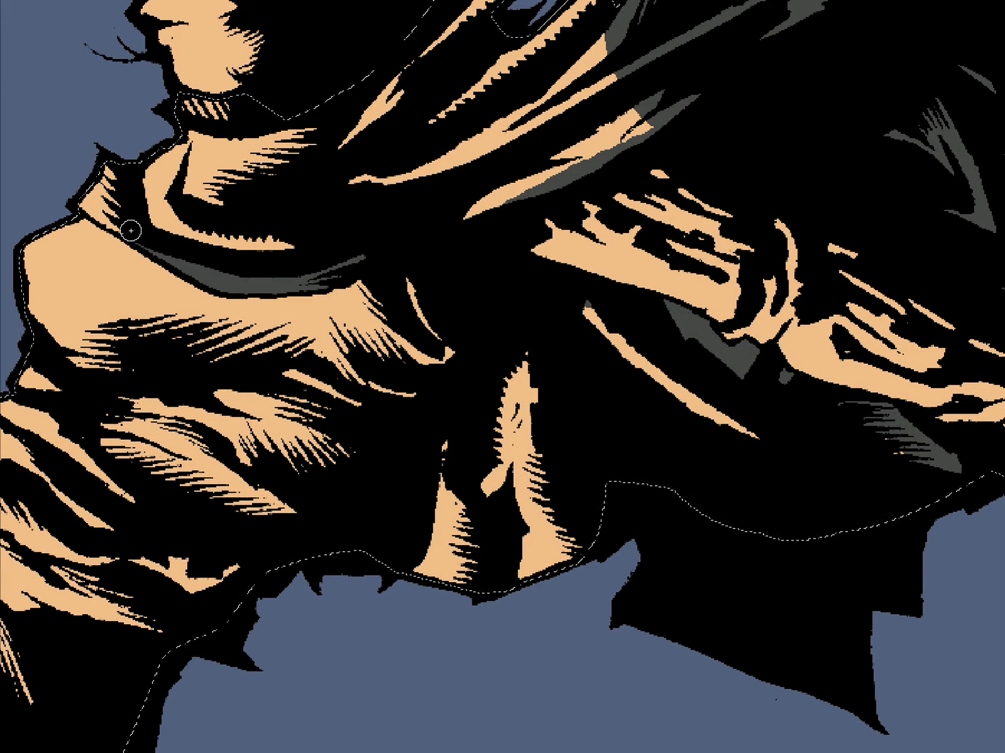
pyautogui.press('g')
pyautogui.click(292, 219)
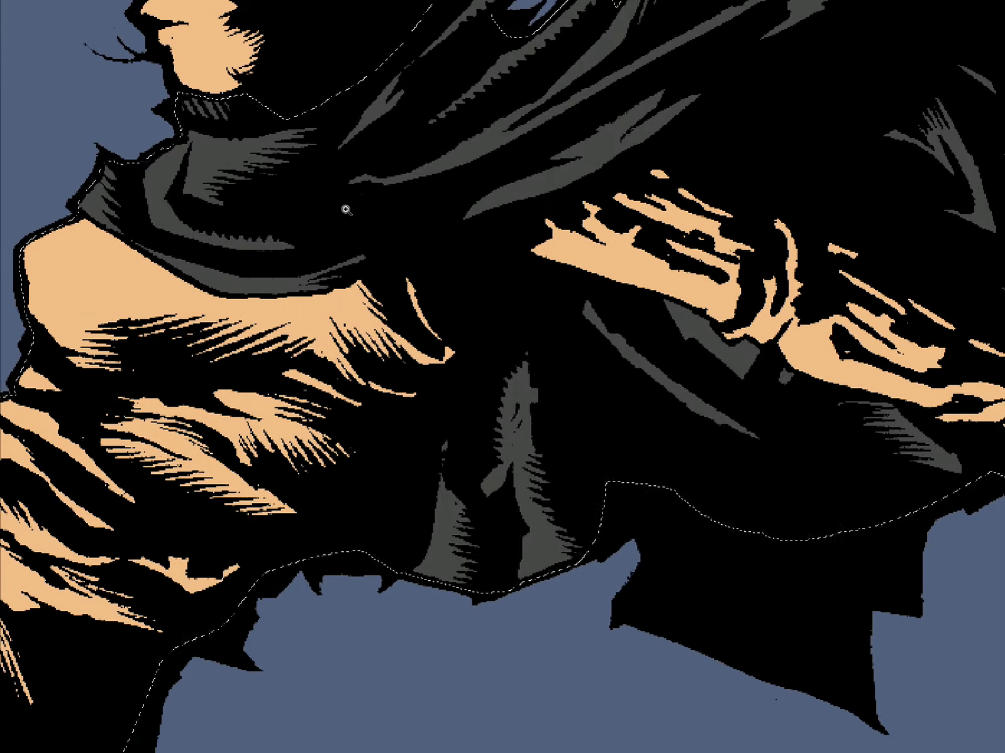
# - Remove the grey cloak from the selection with the Magic Wand so only the arm, torso and legs stay selected
pyautogui.scroll(-5, 358, 196)
pyautogui.press('w')
pyautogui.keyDown('alt'); pyautogui.click(415, 185); pyautogui.keyUp('alt')
pyautogui.moveTo(416, 326); pyautogui.dragTo(564, 479)
pyautogui.moveTo(529, 415); pyautogui.dragTo(570, 403)
# - Look over Page 20 for the character's clothing colours and open Page 16.psd as a further reference
pyautogui.press('f')
pyautogui.press('f')
pyautogui.click(137, 216)
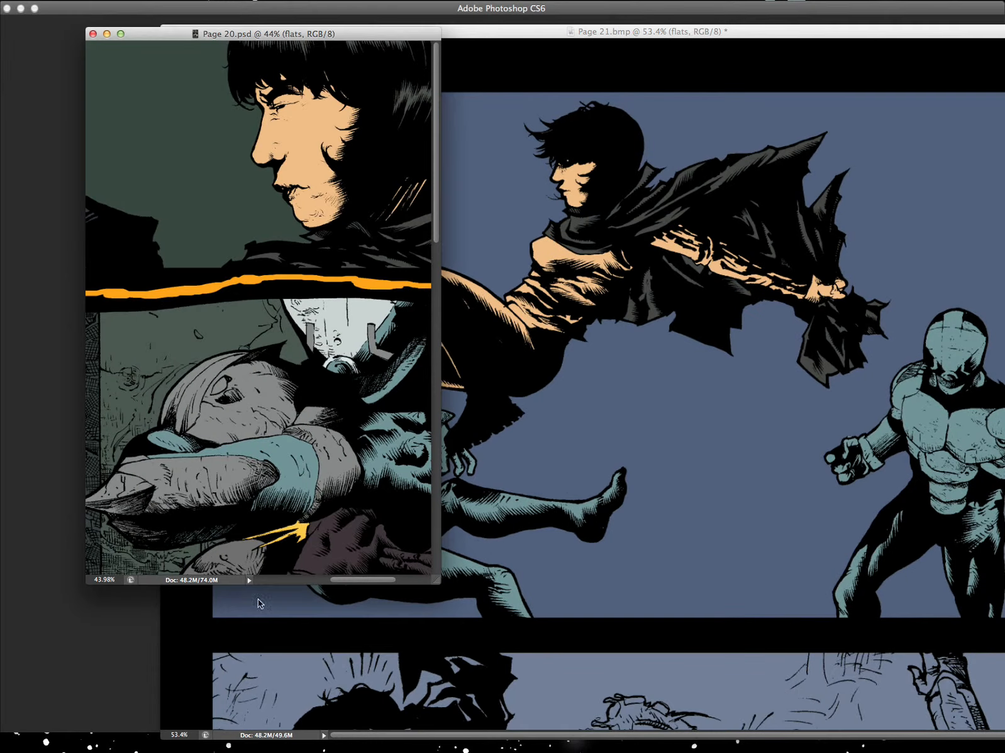
pyautogui.moveTo(350, 322); pyautogui.dragTo(338, 119)
pyautogui.moveTo(271, 322); pyautogui.dragTo(248, 540)
pyautogui.moveTo(257, 287); pyautogui.dragTo(180, 337)
pyautogui.moveTo(253, 443); pyautogui.dragTo(368, 426)
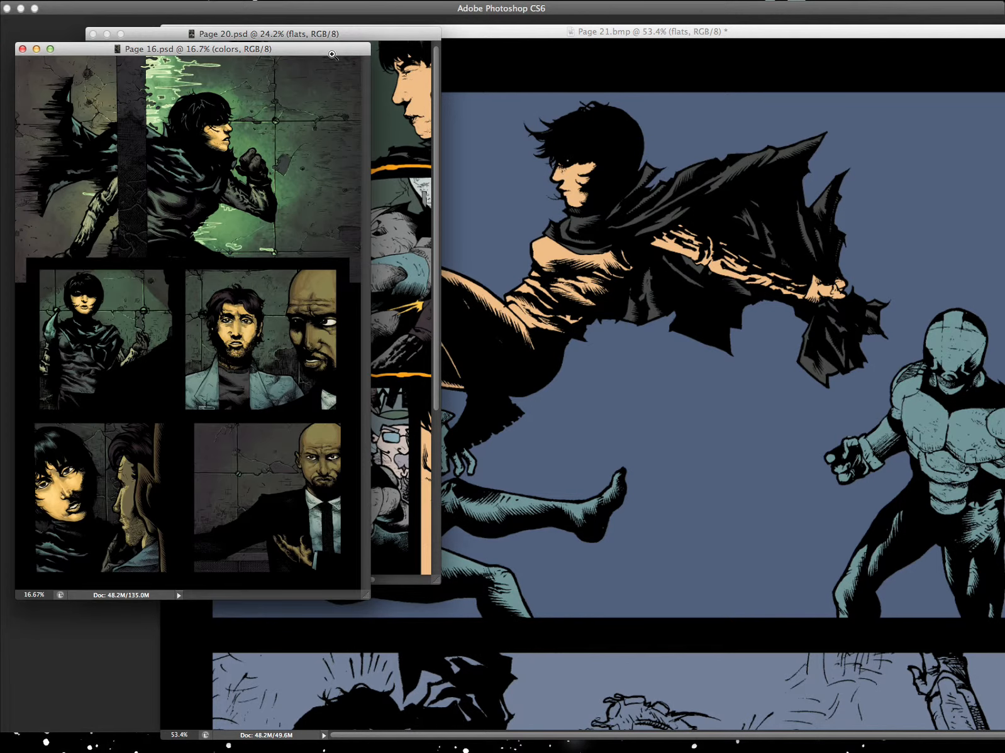
# - Hide the colors, gradient map, shading and glow layers of Page 16, keeping the flats and the Layer 1 line art displayed
pyautogui.press('Tab')
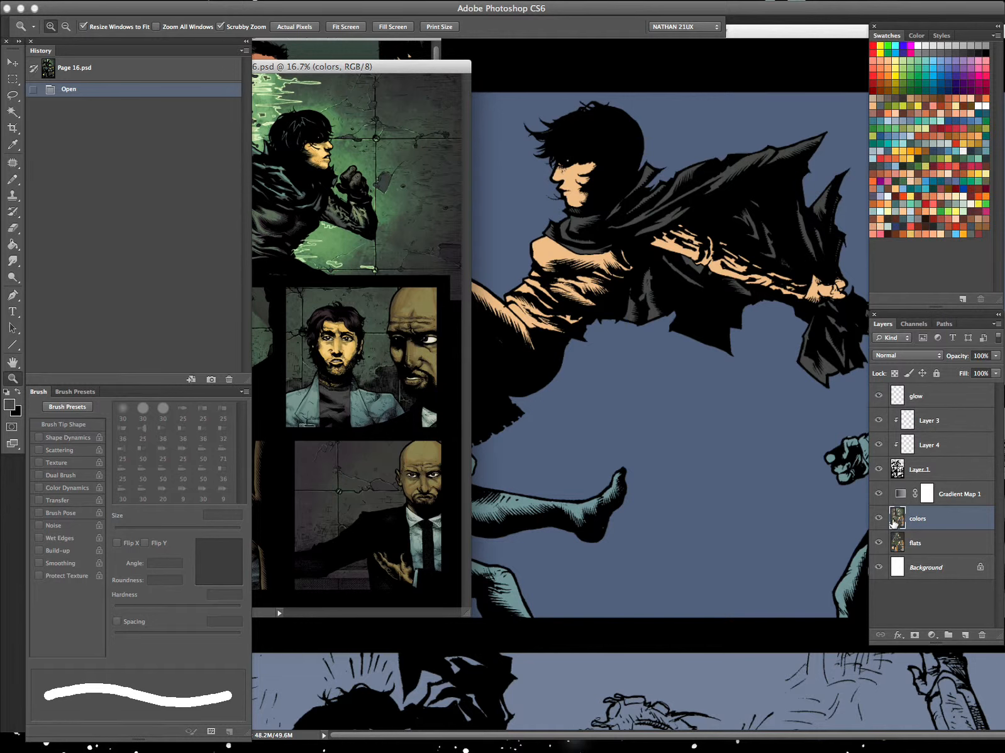
pyautogui.moveTo(879, 518); pyautogui.dragTo(878, 396)
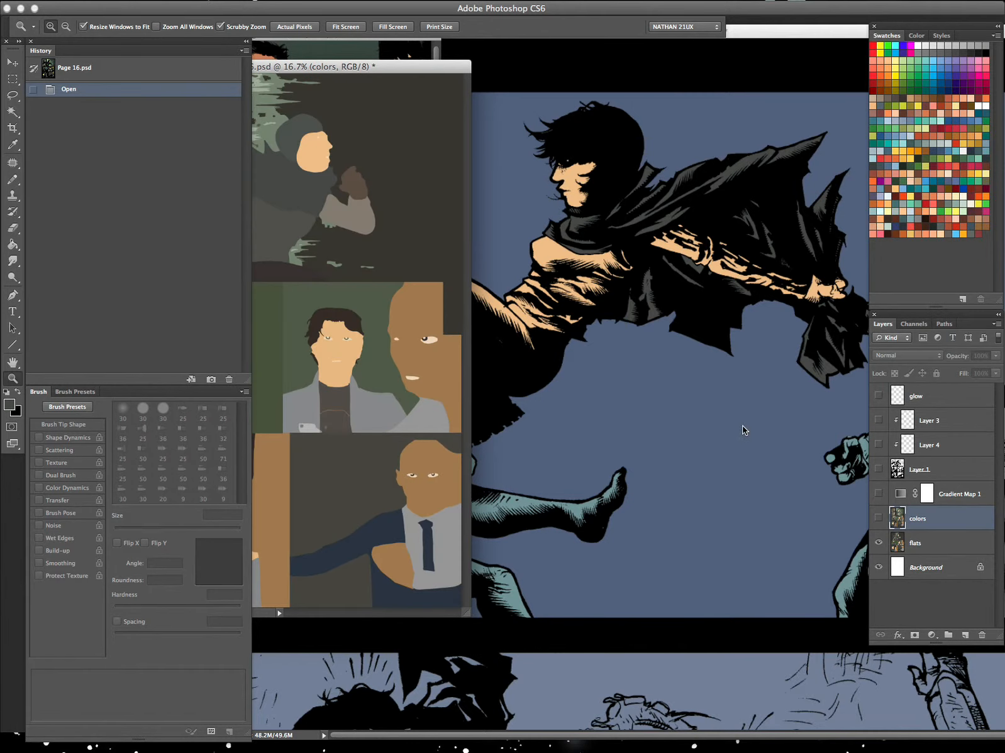
pyautogui.click(878, 469)
# - Sample the glove brown and sleeve grey from Page 16 and fill the selected areas on Page 21 with the sleeve grey
pyautogui.moveTo(370, 293); pyautogui.dragTo(404, 192)
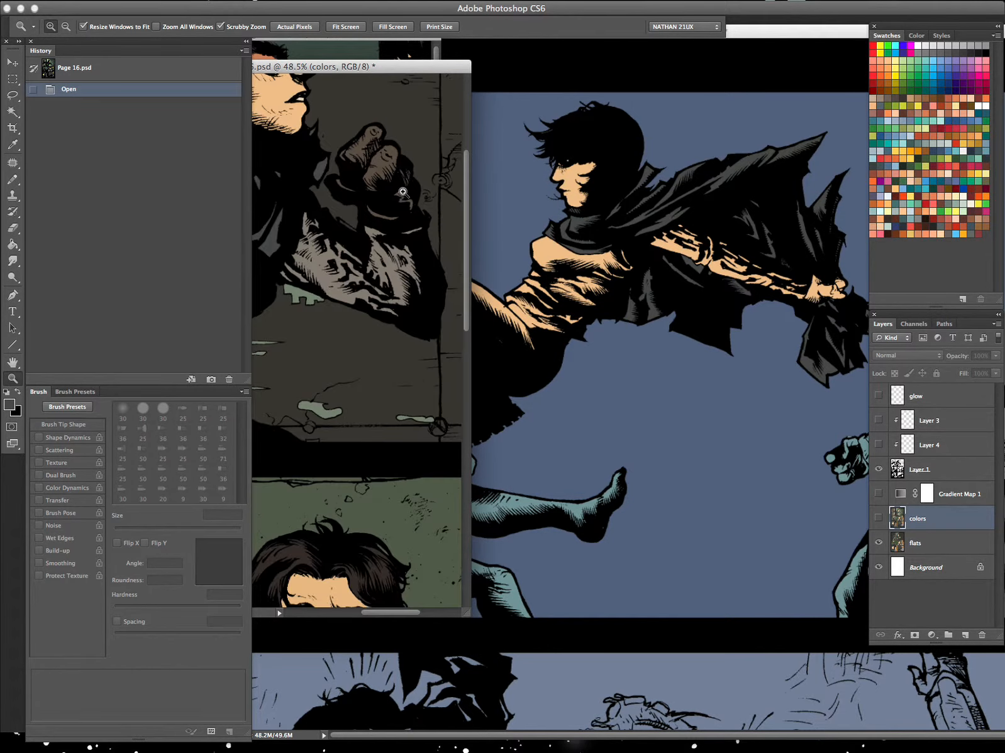
pyautogui.press('i')
pyautogui.click(331, 279)
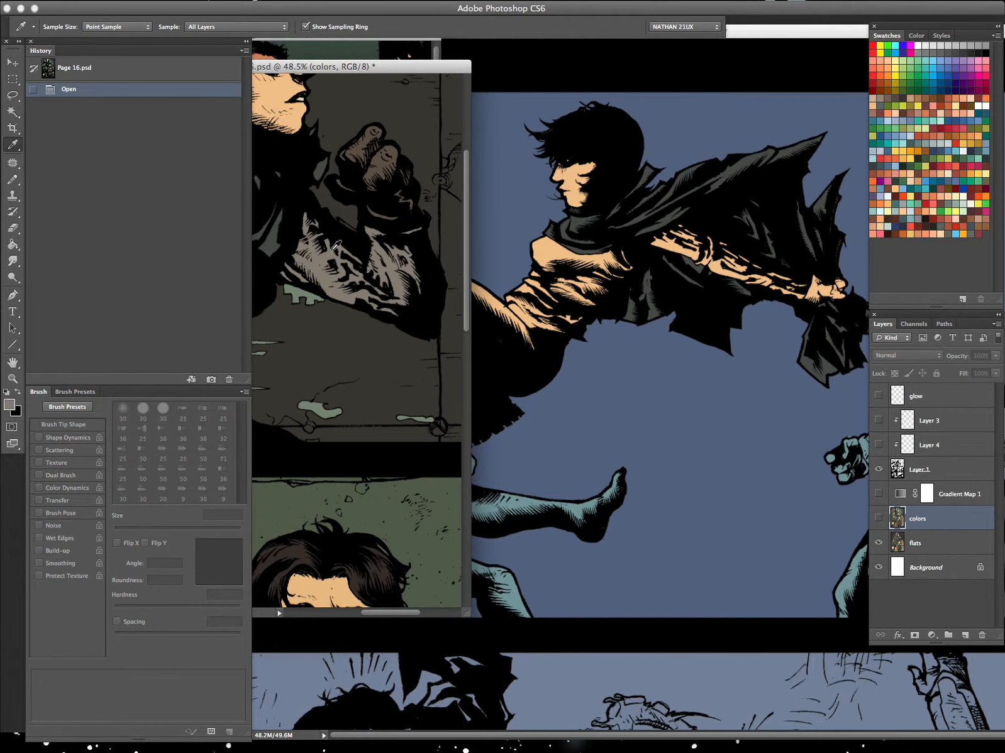
pyautogui.click(502, 330)
pyautogui.press('f')
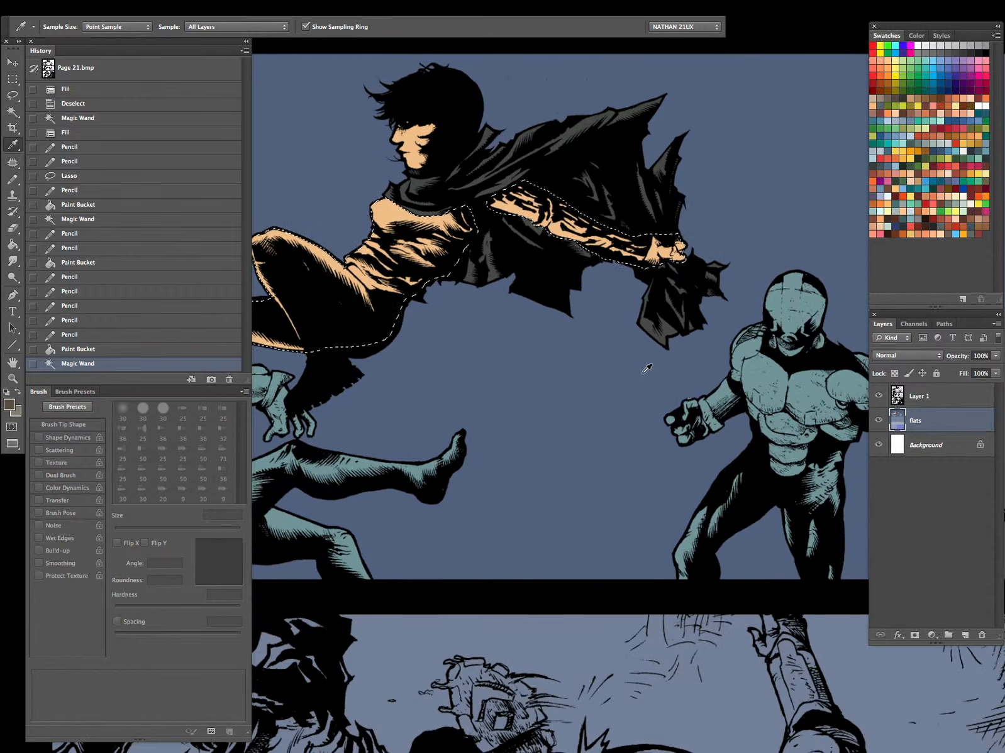
pyautogui.press('super+BackSpace')
# - Limit the selection to the outstretched hand with the Lasso and fill it with the glove brown
pyautogui.press('z')
pyautogui.moveTo(487, 154); pyautogui.dragTo(690, 443)
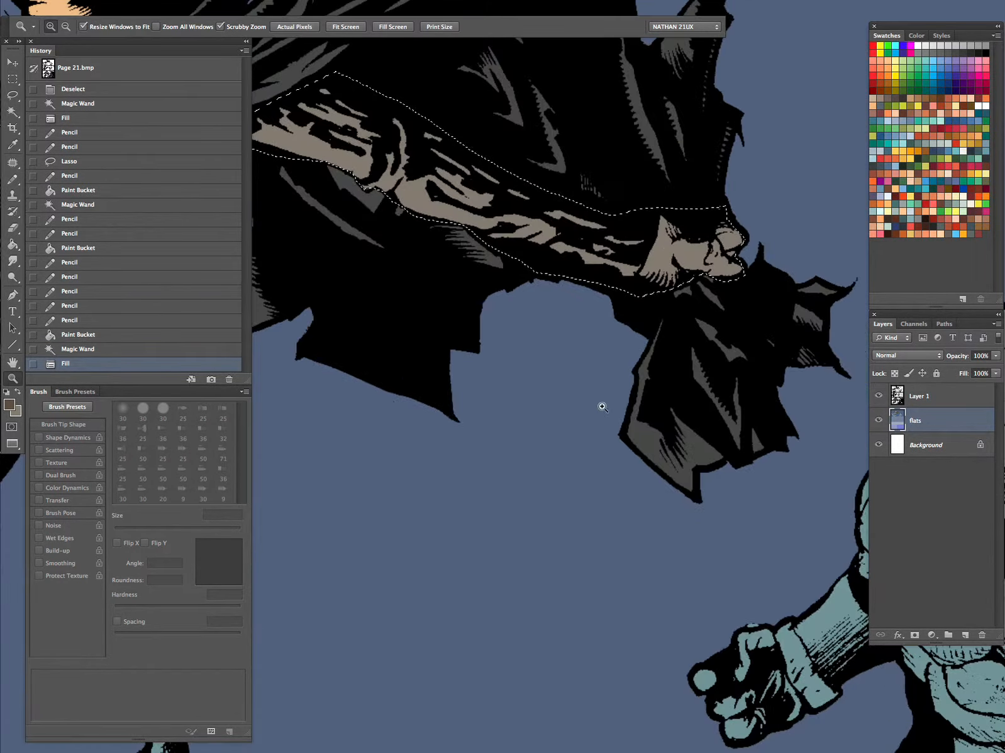
pyautogui.press('l')
pyautogui.moveTo(637, 309)
pyautogui.mouseDown()
pyautogui.moveTo(637, 277)
pyautogui.moveTo(647, 252)
pyautogui.mouseUp()
pyautogui.moveTo(623, 159)
pyautogui.mouseDown()
pyautogui.moveTo(395, 58)
pyautogui.moveTo(231, 90)
pyautogui.moveTo(403, 352)
pyautogui.mouseUp()
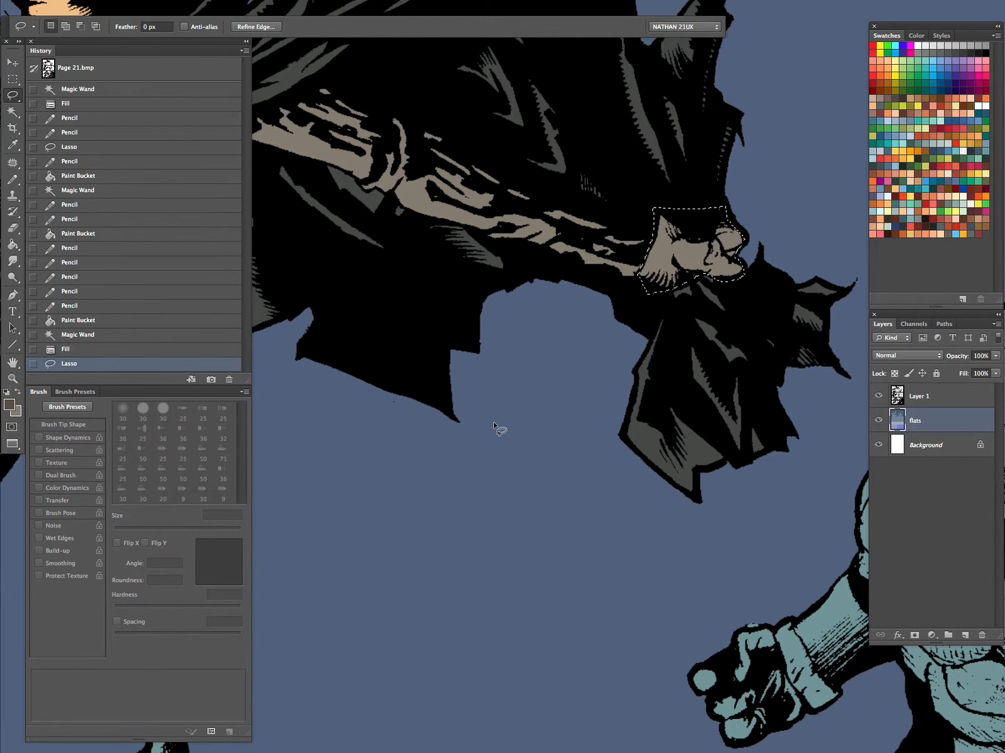
pyautogui.hotkey('alt', 'BackSpace')
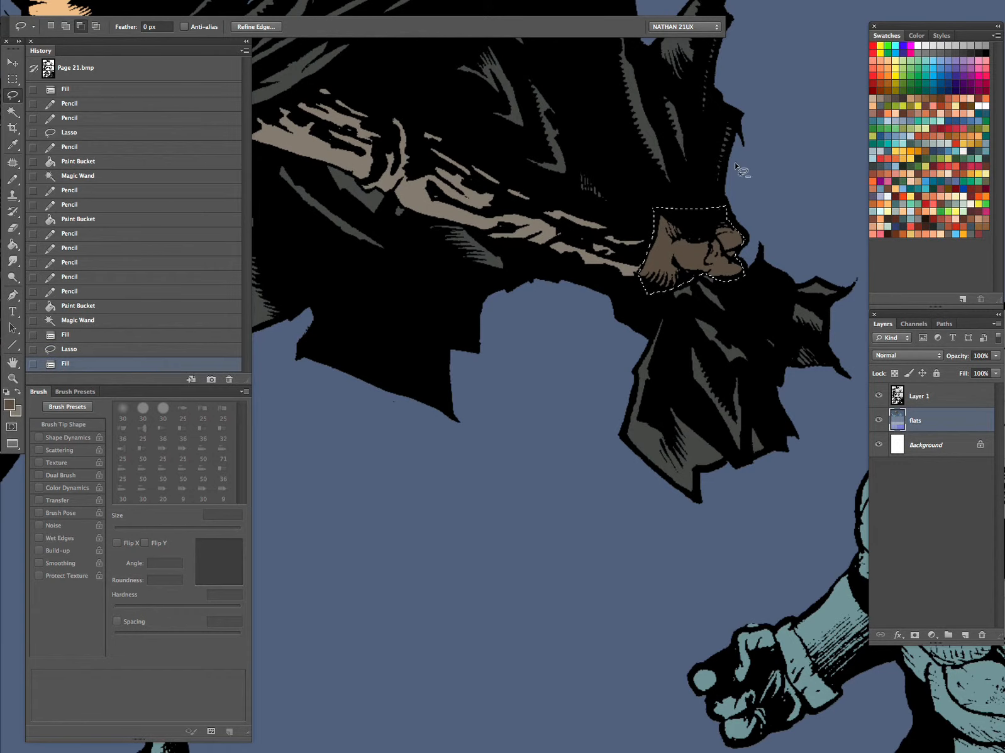
# - Fill the selected torso and legs on Page 21 with the greenish grey of the shirt on Page 16
pyautogui.press('Tab')
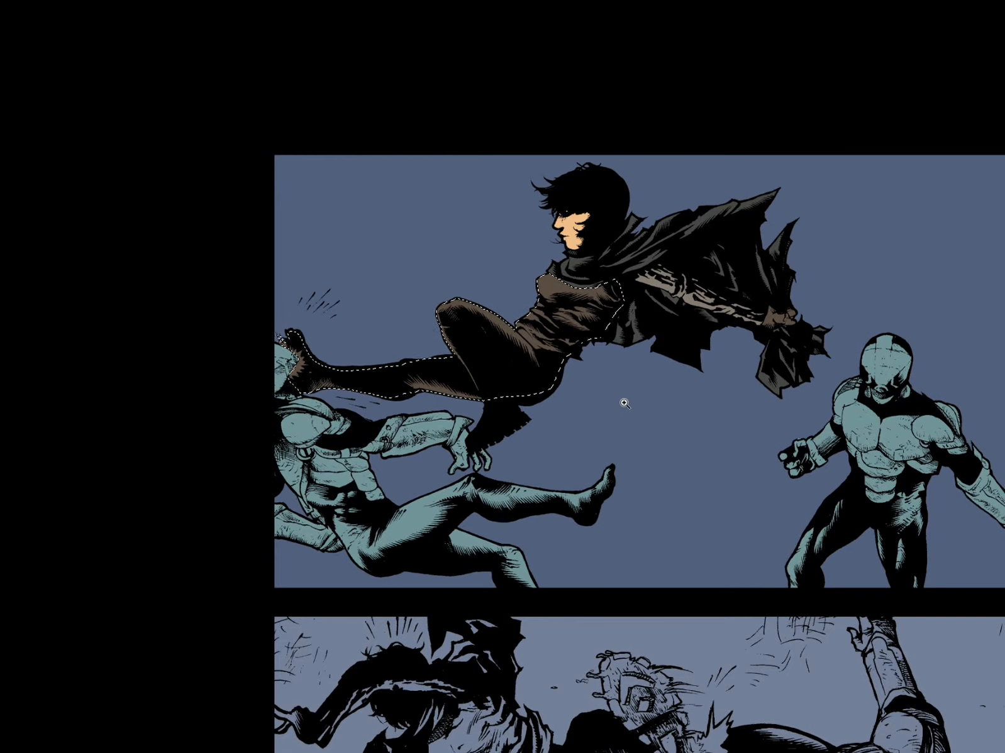
pyautogui.press('f')
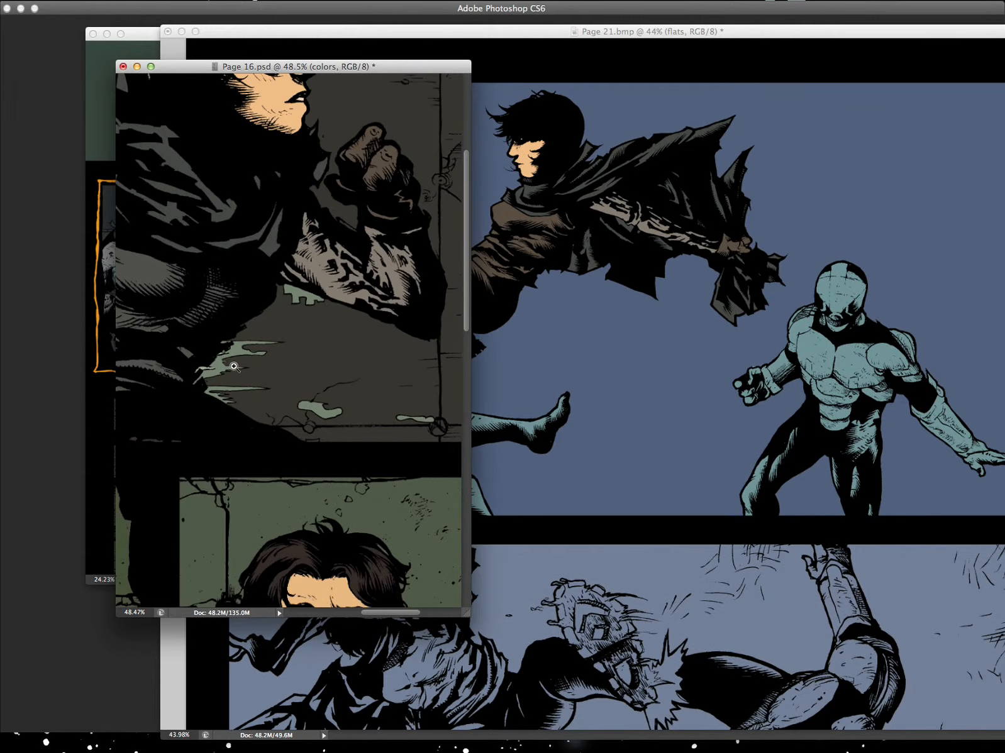
pyautogui.click(540, 276)
pyautogui.hotkey('alt', 'BackSpace')
# - Subtract the torso from the selection along the waistline with the Lasso, leaving the legs selected
pyautogui.moveTo(457, 196); pyautogui.dragTo(677, 352)
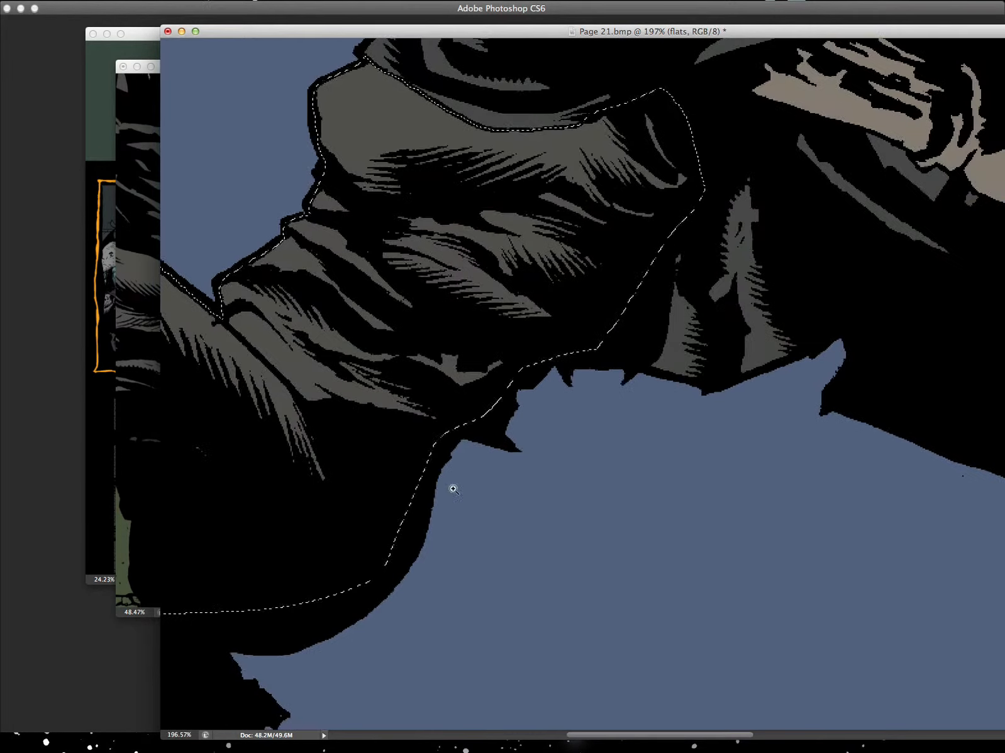
pyautogui.press('l')
pyautogui.moveTo(269, 146); pyautogui.dragTo(197, 290)
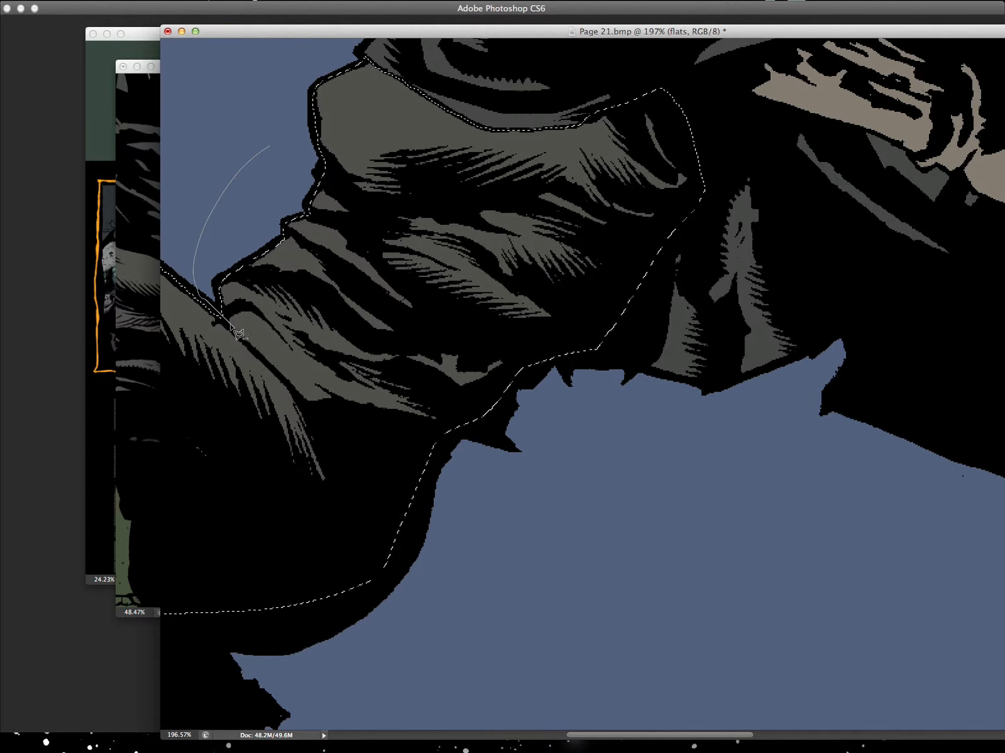
pyautogui.moveTo(302, 403)
pyautogui.mouseDown()
pyautogui.moveTo(558, 537)
pyautogui.moveTo(428, 17)
pyautogui.moveTo(302, 94)
pyautogui.mouseUp()
pyautogui.moveTo(437, 308); pyautogui.dragTo(390, 308)
pyautogui.moveTo(570, 370)
pyautogui.mouseDown()
pyautogui.moveTo(606, 384)
pyautogui.moveTo(601, 455)
pyautogui.moveTo(819, 455)
pyautogui.mouseUp()
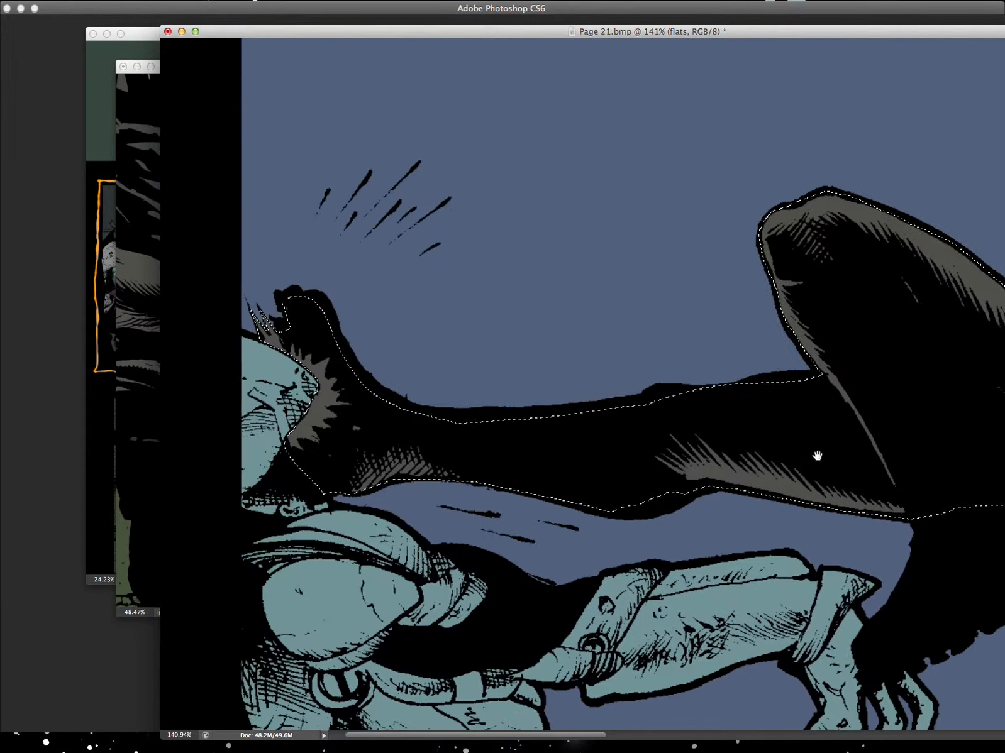
# - Sample the dark brown of the character's trousers on Page 16 and return to Page 21
pyautogui.click(142, 441)
pyautogui.moveTo(322, 444); pyautogui.dragTo(357, 404)
pyautogui.moveTo(298, 515); pyautogui.dragTo(341, 240)
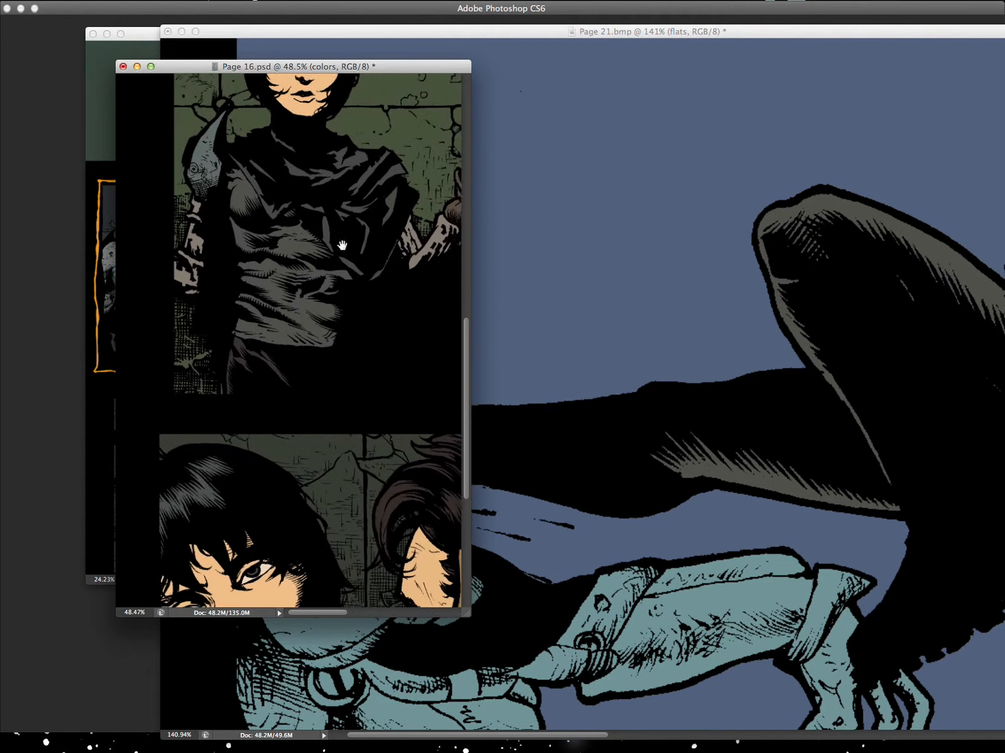
pyautogui.moveTo(264, 337); pyautogui.dragTo(279, 328)
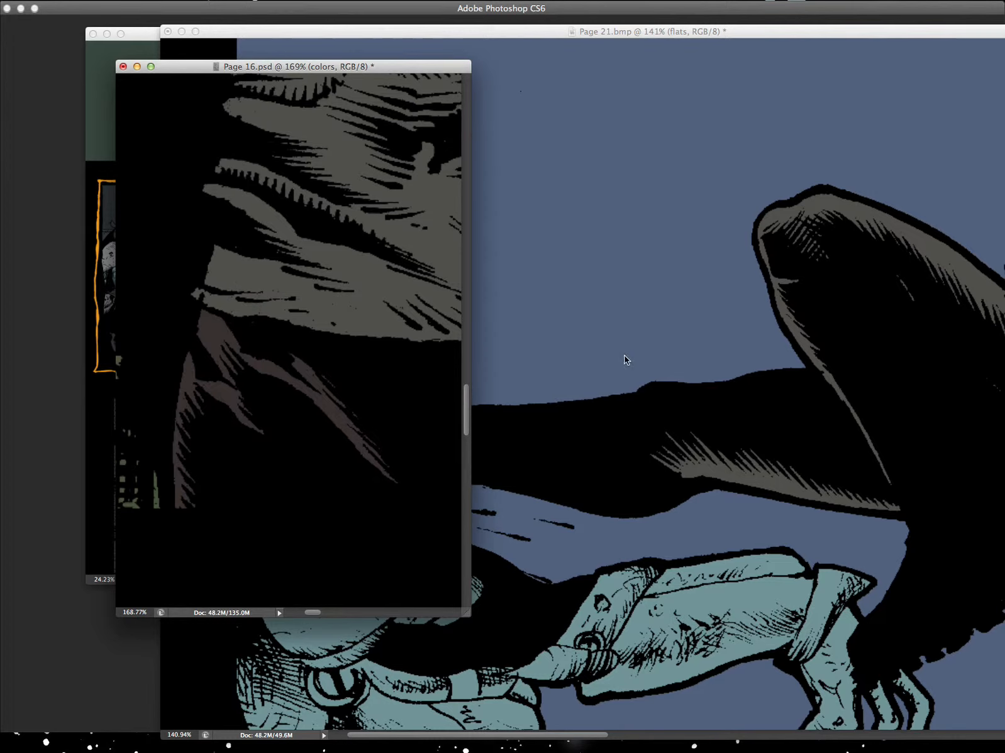
pyautogui.click(641, 345)
# - Fill the caped figure's legs with the sampled dark trouser brown and clear the selection
pyautogui.press('l')
pyautogui.moveTo(471, 369)
pyautogui.mouseDown()
pyautogui.moveTo(521, 538)
pyautogui.moveTo(892, 171)
pyautogui.moveTo(748, 160)
pyautogui.mouseUp()
pyautogui.moveTo(815, 495); pyautogui.dragTo(441, 426)
pyautogui.moveTo(506, 300)
pyautogui.mouseDown()
pyautogui.moveTo(785, 535)
pyautogui.moveTo(849, 182)
pyautogui.mouseUp()
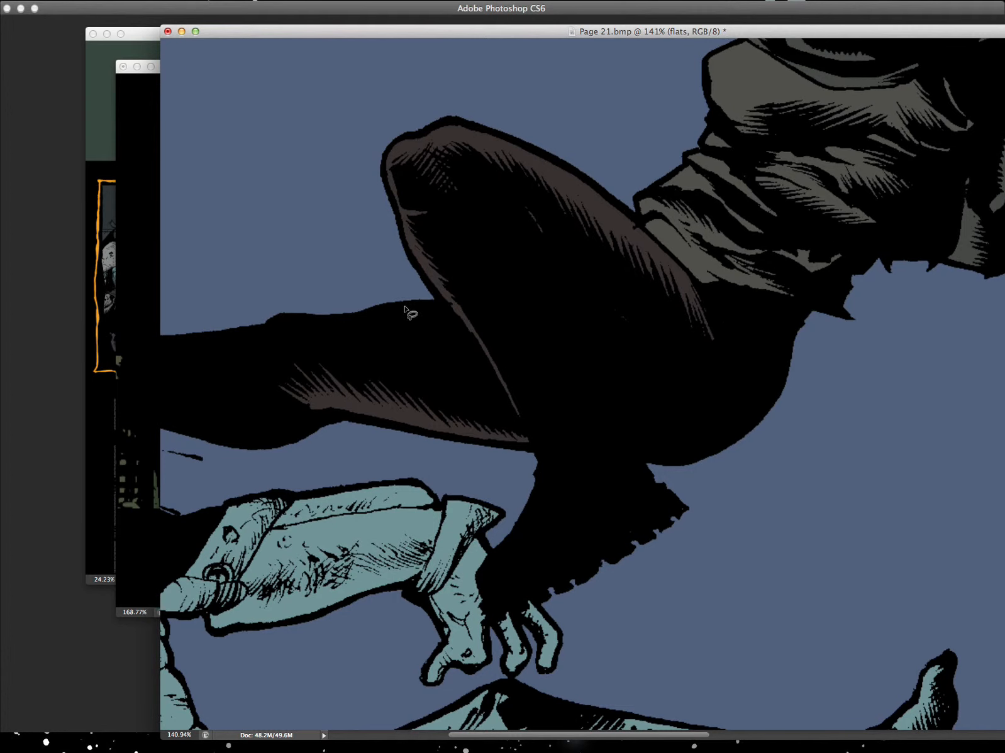
# - Check the colours on Page 16, and outline the caped figure's lower leg and foot on Page 21 with the Lasso
pyautogui.click(127, 306)
pyautogui.moveTo(345, 386); pyautogui.dragTo(308, 474)
pyautogui.moveTo(373, 362); pyautogui.dragTo(178, 293)
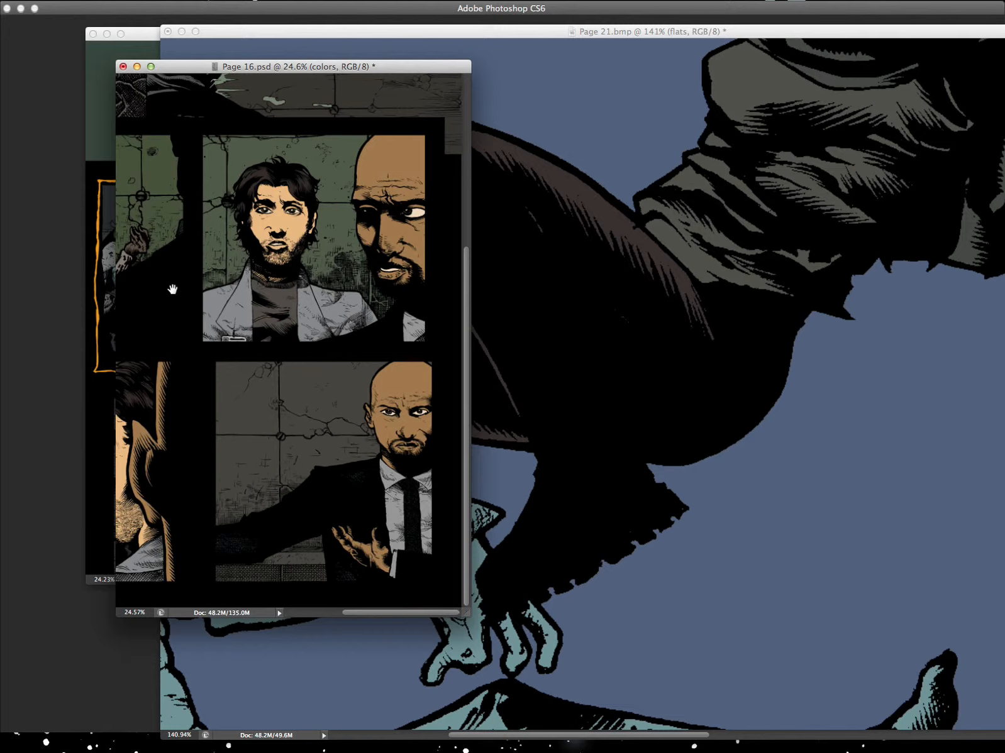
pyautogui.click(545, 370)
pyautogui.moveTo(377, 415); pyautogui.dragTo(722, 489)
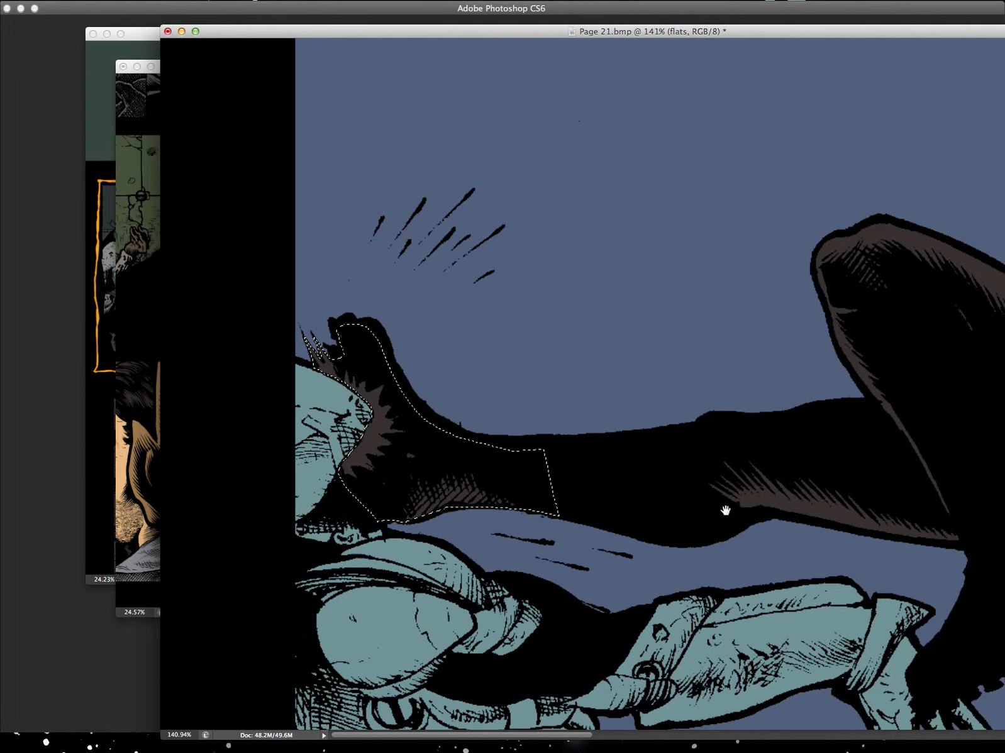
# - Desaturate and darken the selected lower leg and foot with Hue/Saturation, using Saturation -83 and Lightness -14
pyautogui.press('super+u')
pyautogui.moveTo(788, 177); pyautogui.dragTo(732, 183)
pyautogui.moveTo(788, 210)
pyautogui.mouseDown()
pyautogui.moveTo(780, 215)
pyautogui.moveTo(796, 215)
pyautogui.moveTo(779, 215)
pyautogui.mouseUp()
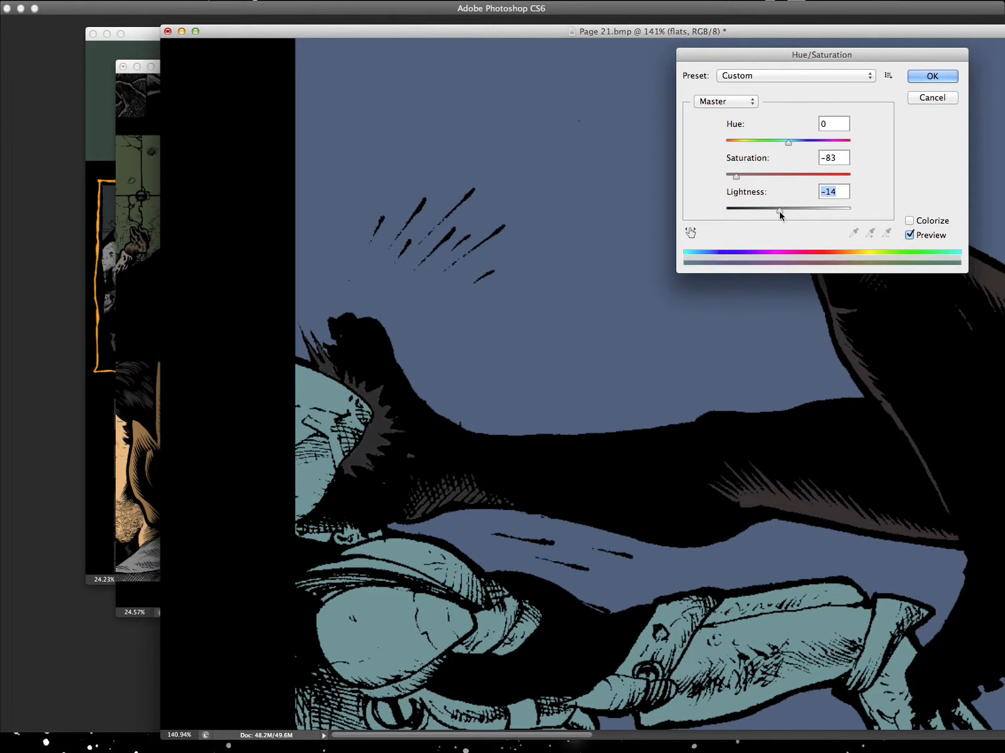
pyautogui.click(931, 76)
# - Lasso the impact burst between the foot and the struck figure's head, fill it with light orange and deselect
pyautogui.scroll(3, 471, 383)
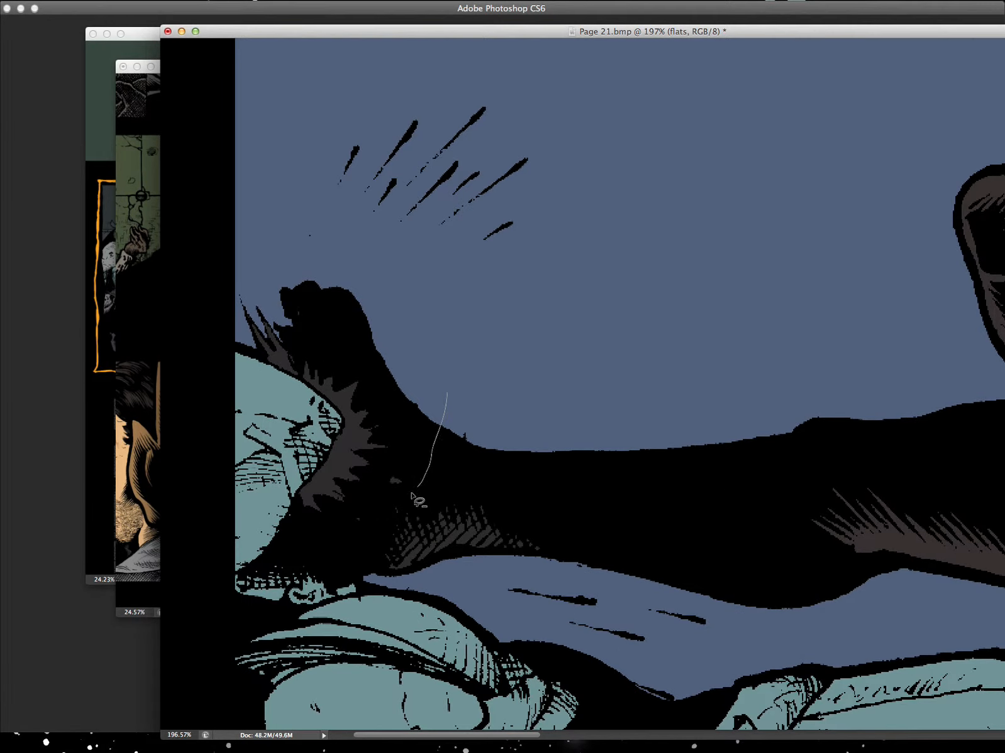
pyautogui.moveTo(344, 523)
pyautogui.mouseDown()
pyautogui.moveTo(454, 332)
pyautogui.moveTo(444, 377)
pyautogui.mouseUp()
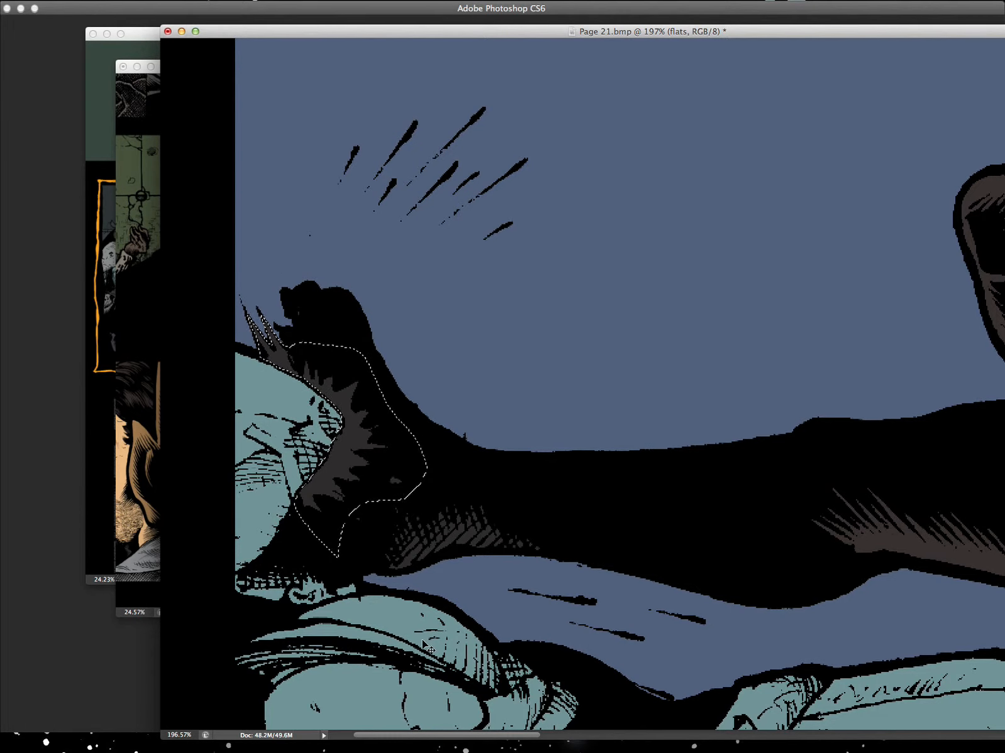
pyautogui.press('Tab')
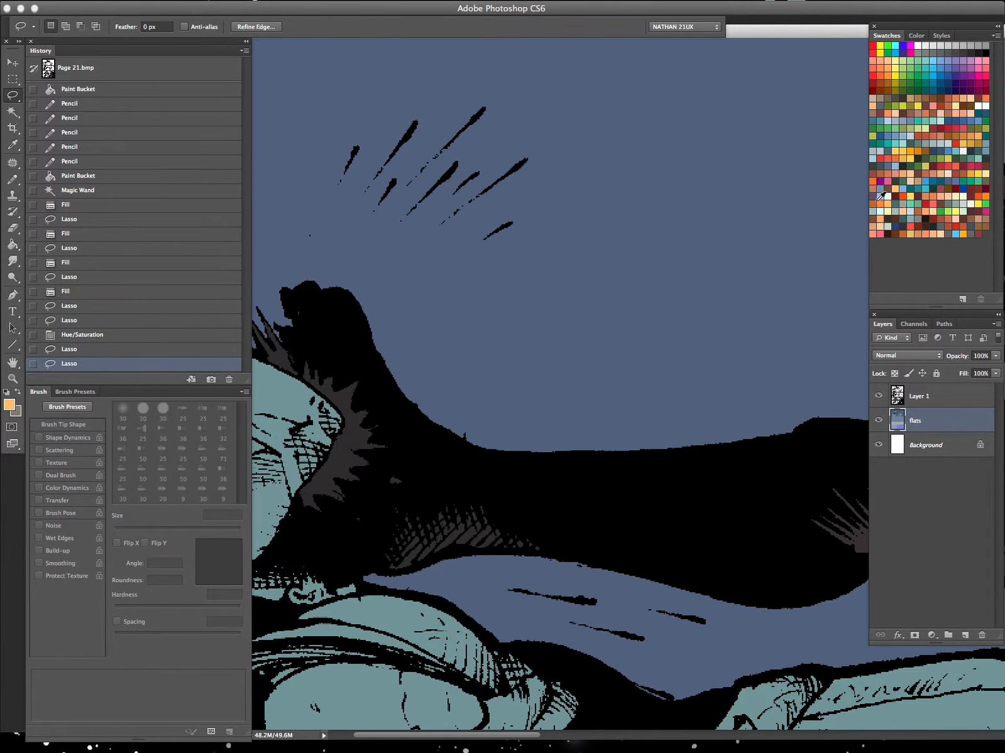
pyautogui.hotkey('alt', 'BackSpace')
pyautogui.hotkey('ctrl', 'd')
pyautogui.hotkey('ctrl', '-')
pyautogui.hotkey('ctrl', '-')
pyautogui.hotkey('ctrl', '-')
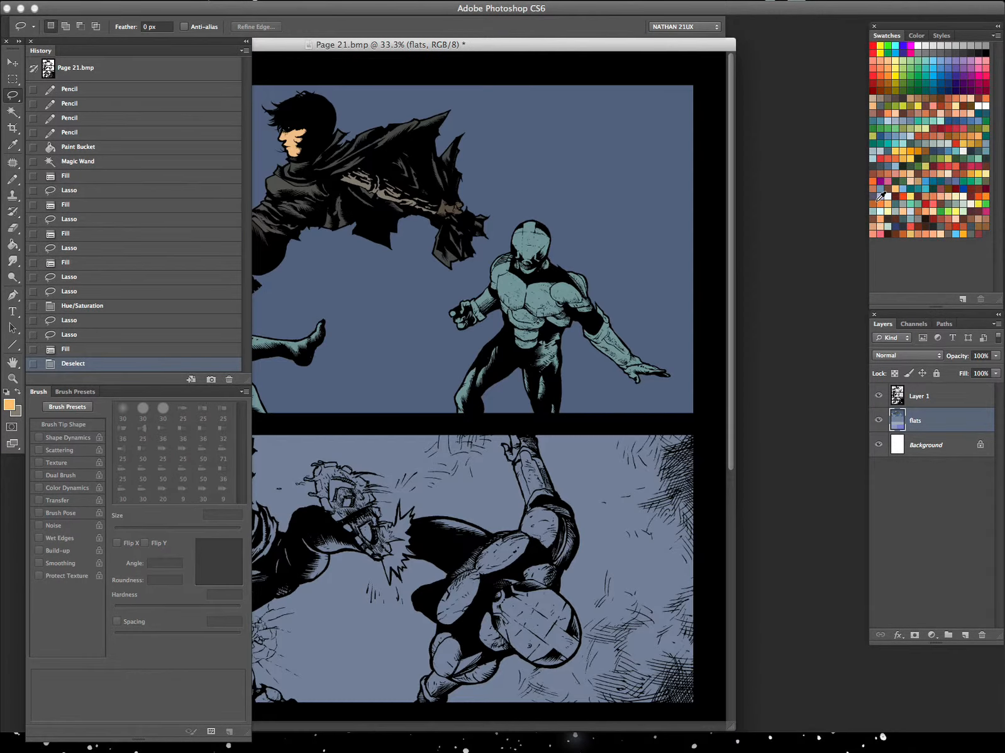
# - Move the Page 21 window aside and select the standing armoured figure in the first panel with the Magic Wand
pyautogui.press('Tab')
pyautogui.moveTo(517, 39); pyautogui.dragTo(725, 71)
pyautogui.click(747, 328)
pyautogui.press('f')
pyautogui.press('f')
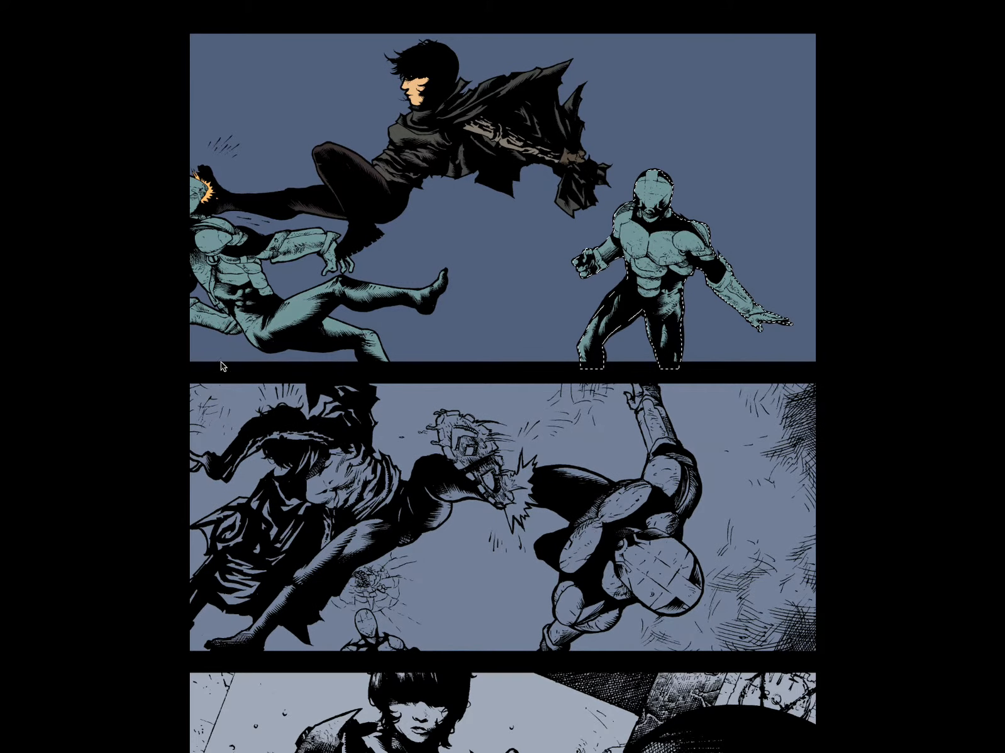
pyautogui.press('f')
# - Sample the grey of the armoured character's gauntlet on Page 20 and return to the standing figure's outstretched arm on Page 21
pyautogui.click(151, 263)
pyautogui.click(267, 45)
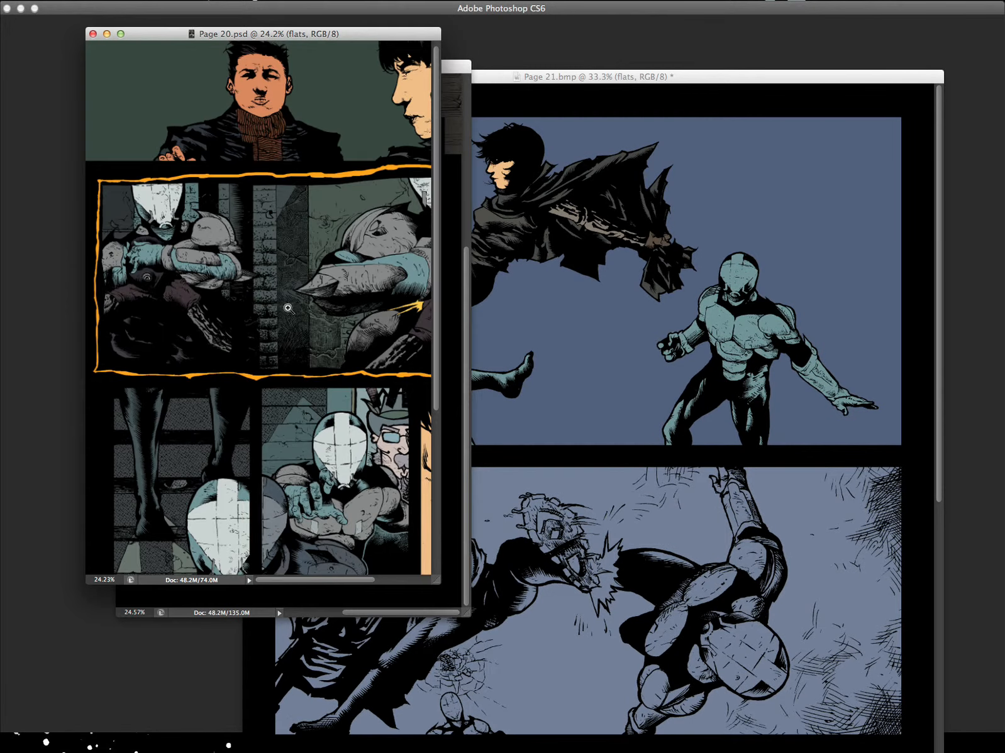
pyautogui.moveTo(160, 216); pyautogui.dragTo(235, 181)
pyautogui.moveTo(284, 426); pyautogui.dragTo(368, 445)
pyautogui.moveTo(237, 443); pyautogui.dragTo(259, 485)
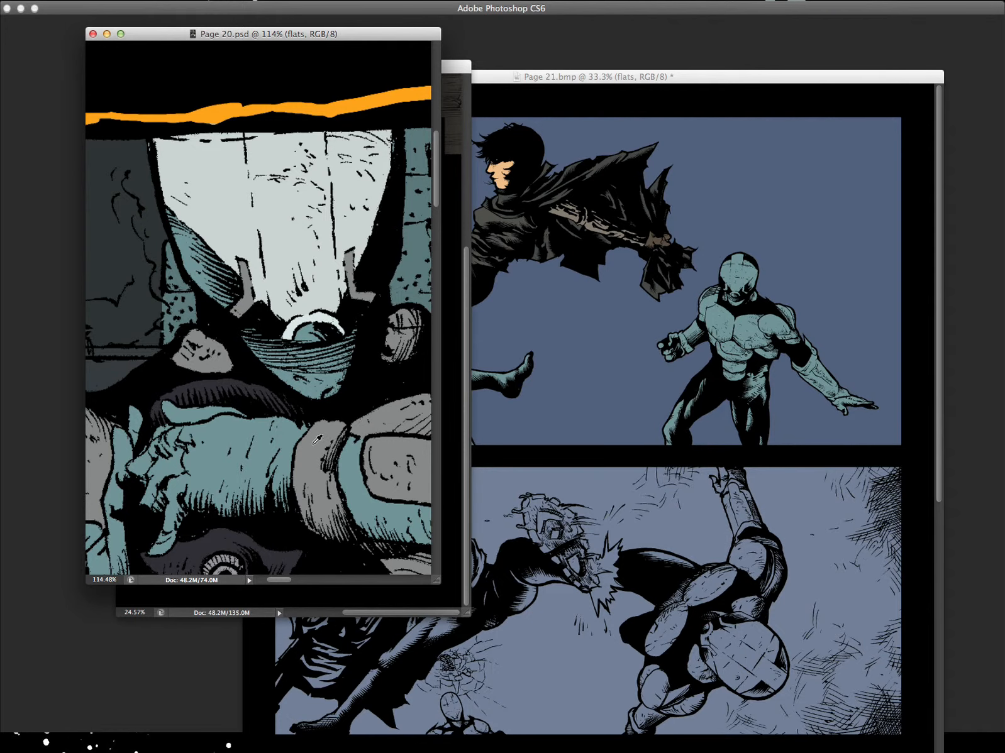
pyautogui.click(787, 350)
pyautogui.moveTo(827, 407); pyautogui.dragTo(523, 459)
pyautogui.moveTo(532, 77); pyautogui.dragTo(627, 93)
pyautogui.click(295, 482)
pyautogui.moveTo(332, 489); pyautogui.dragTo(198, 501)
pyautogui.click(713, 493)
# - Outline the wrist cuff of the outstretched arm with the Pencil and fill it with the sampled armour grey
pyautogui.moveTo(544, 477); pyautogui.dragTo(612, 479)
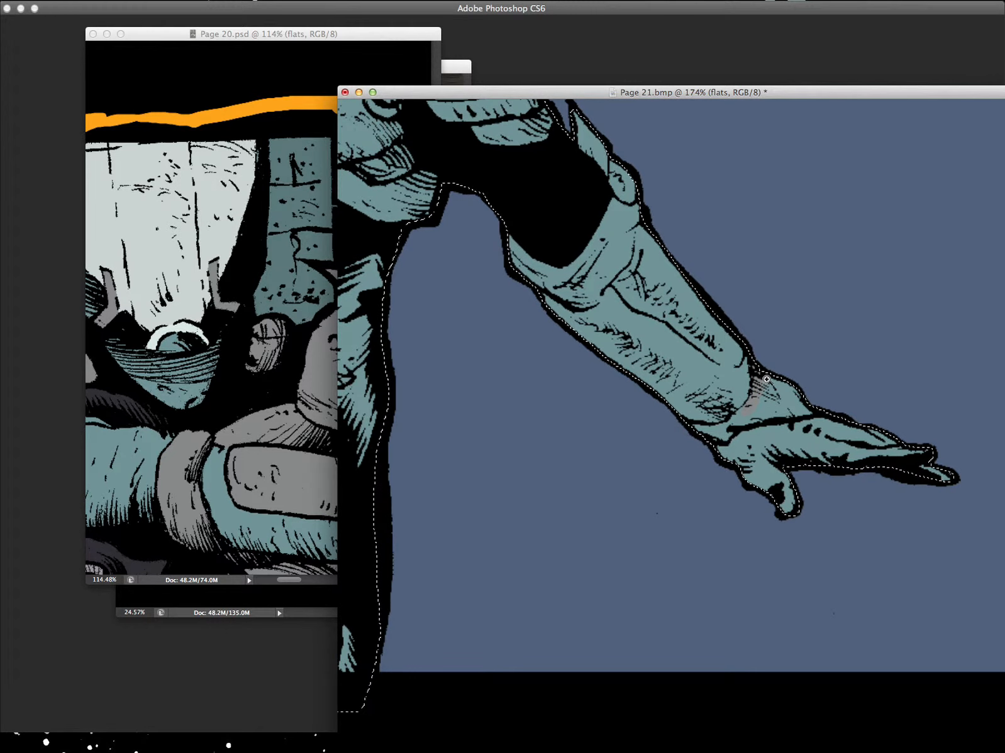
pyautogui.moveTo(770, 378); pyautogui.dragTo(827, 366)
pyautogui.moveTo(666, 507)
pyautogui.mouseDown()
pyautogui.moveTo(632, 531)
pyautogui.moveTo(515, 537)
pyautogui.mouseUp()
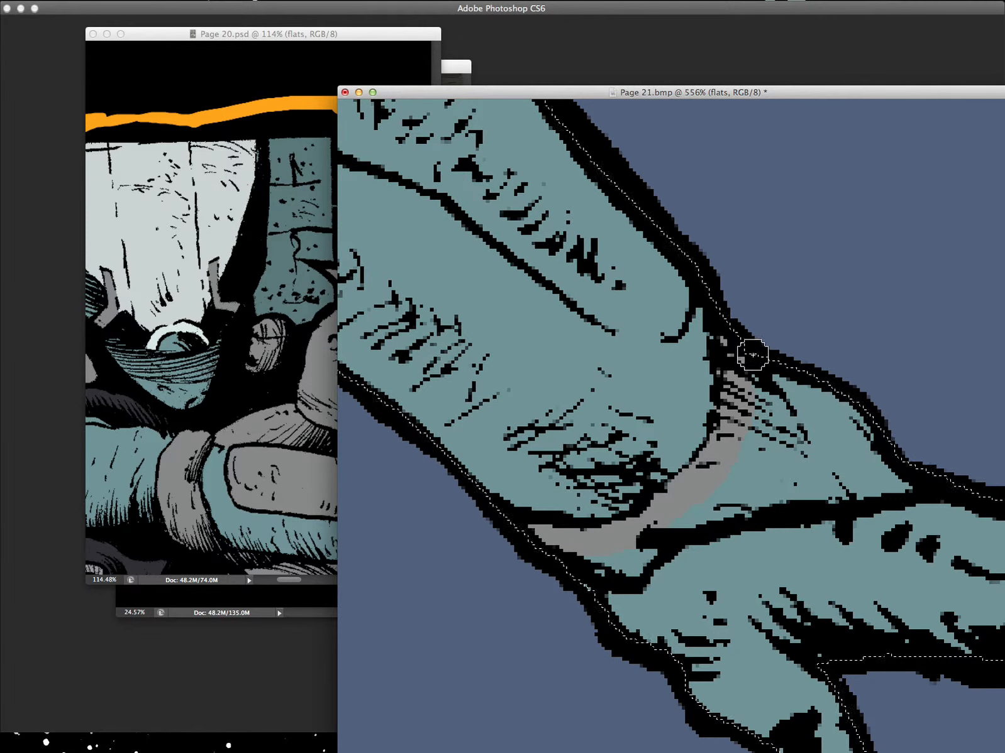
pyautogui.moveTo(922, 457)
pyautogui.mouseDown()
pyautogui.moveTo(901, 478)
pyautogui.moveTo(840, 491)
pyautogui.mouseUp()
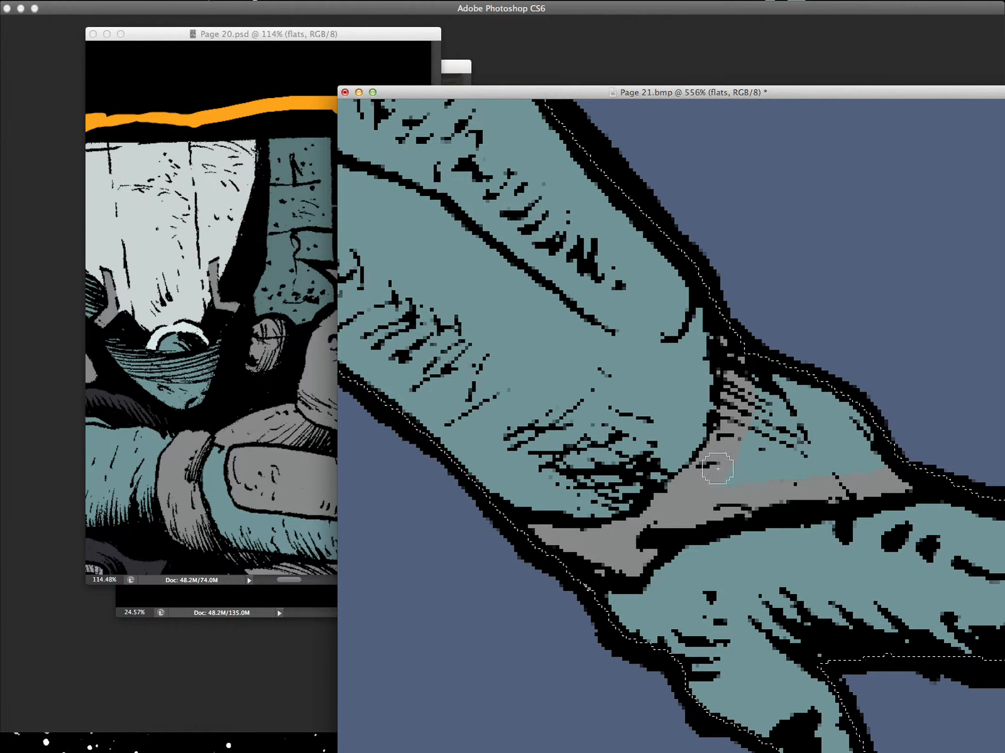
pyautogui.click(781, 465)
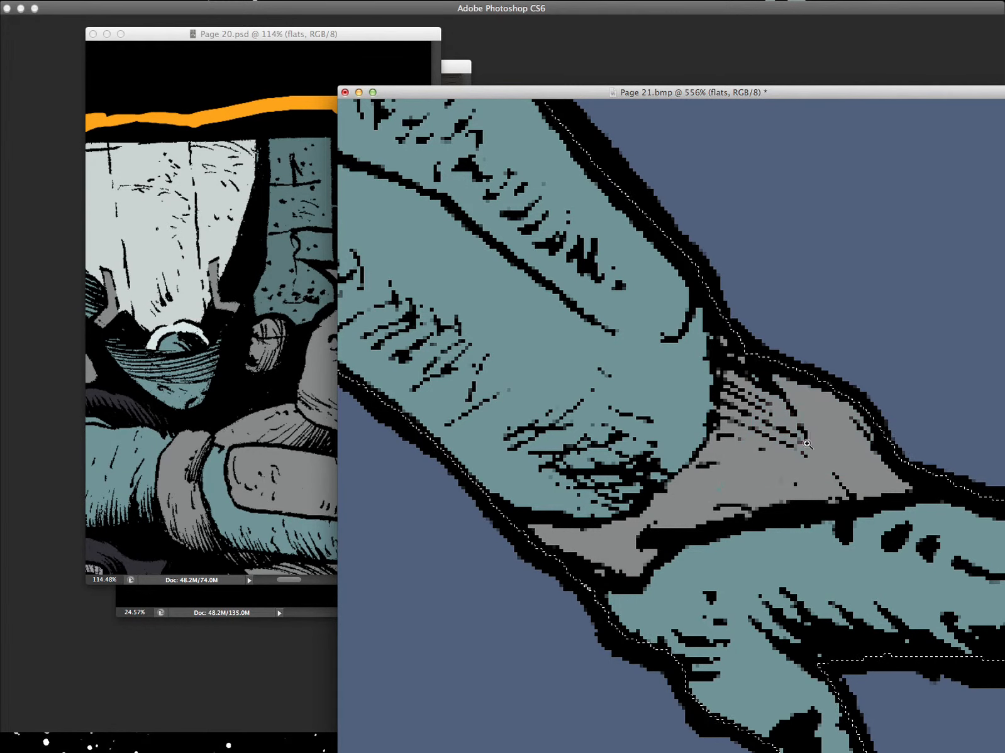
# - Check the gauntlet on Page 20 and outline the forearm plate on Page 21 in grey with the Pencil
pyautogui.moveTo(807, 443); pyautogui.dragTo(679, 516)
pyautogui.click(295, 500)
pyautogui.moveTo(367, 503); pyautogui.dragTo(311, 522)
pyautogui.click(769, 330)
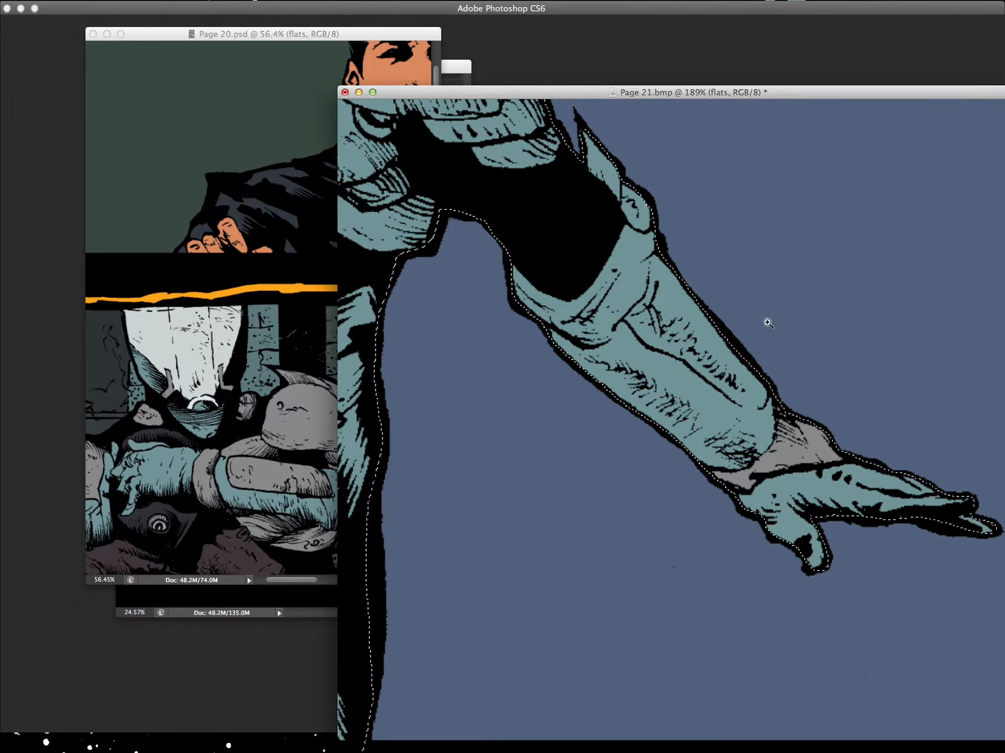
pyautogui.click(334, 448)
pyautogui.click(711, 259)
pyautogui.scroll(5, 733, 298)
pyautogui.moveTo(786, 494)
pyautogui.mouseDown()
pyautogui.moveTo(791, 516)
pyautogui.moveTo(770, 554)
pyautogui.moveTo(711, 528)
pyautogui.mouseUp()
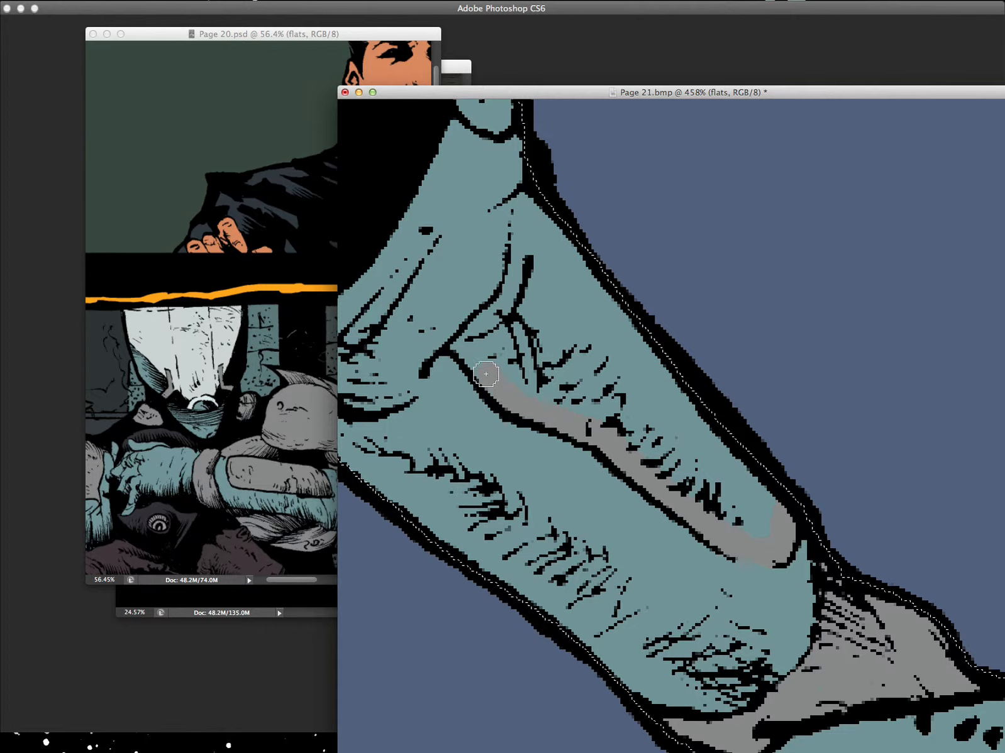
# - Extend the grey outline around the gauntlet's elbow cuff and fill the enclosed forearm armour with the Paint Bucket
pyautogui.press('Tab')
pyautogui.moveTo(438, 323)
pyautogui.mouseDown()
pyautogui.moveTo(602, 352)
pyautogui.moveTo(542, 403)
pyautogui.mouseUp()
pyautogui.moveTo(485, 367); pyautogui.dragTo(444, 352)
pyautogui.moveTo(641, 454)
pyautogui.mouseDown()
pyautogui.moveTo(644, 496)
pyautogui.moveTo(792, 729)
pyautogui.mouseUp()
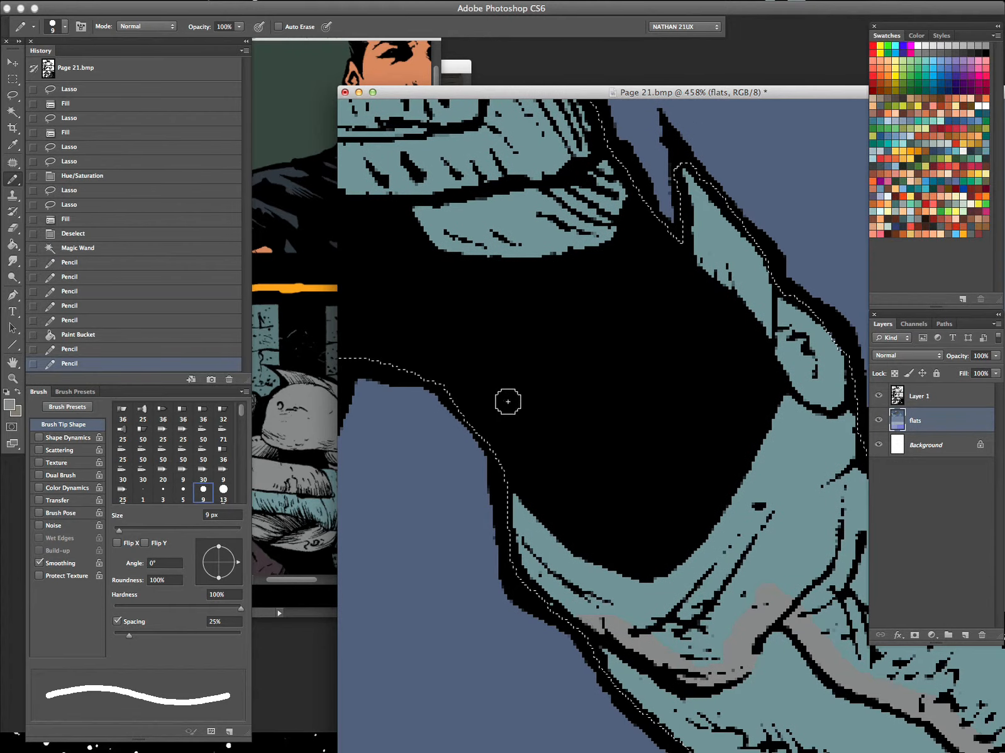
pyautogui.moveTo(652, 182); pyautogui.dragTo(670, 194)
pyautogui.press('g')
pyautogui.click(812, 462)
pyautogui.moveTo(811, 462); pyautogui.dragTo(729, 470)
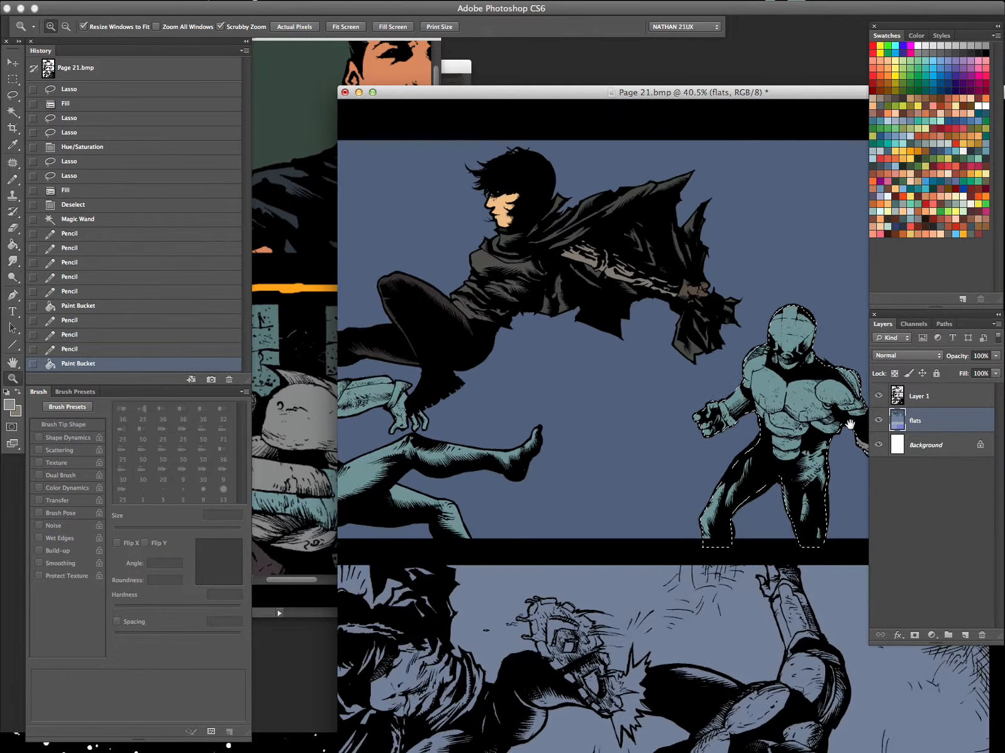
pyautogui.press('Tab')
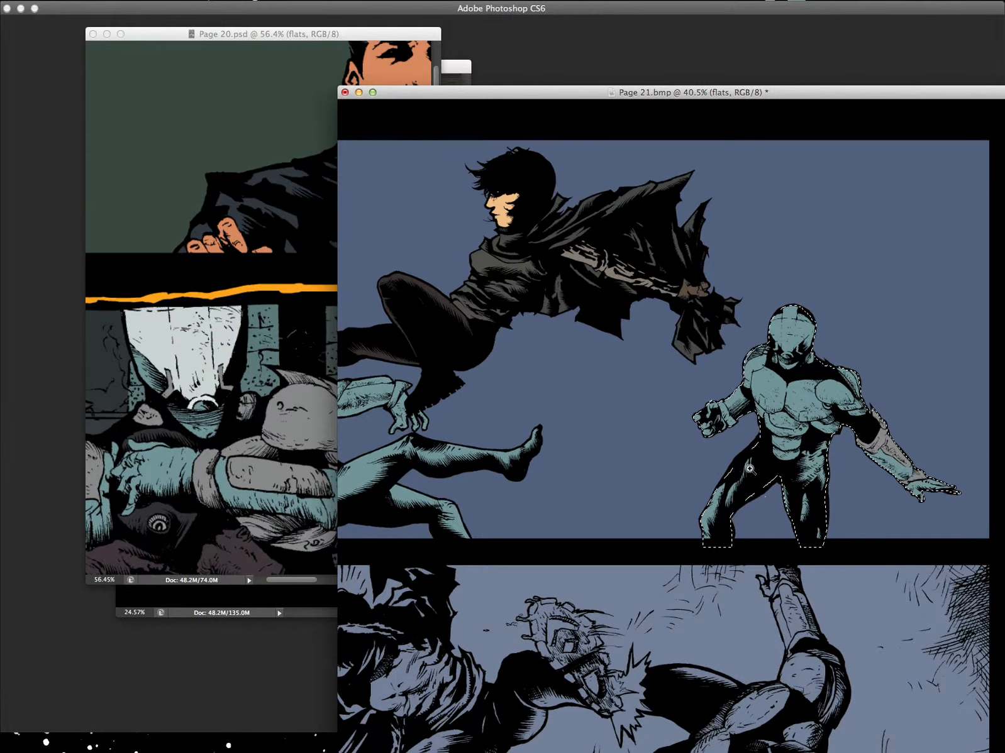
# - Colour the wrist cuff of the armoured figure's clenched hand with the same grey
pyautogui.moveTo(738, 411); pyautogui.dragTo(824, 384)
pyautogui.press('b')
pyautogui.moveTo(600, 340); pyautogui.dragTo(606, 380)
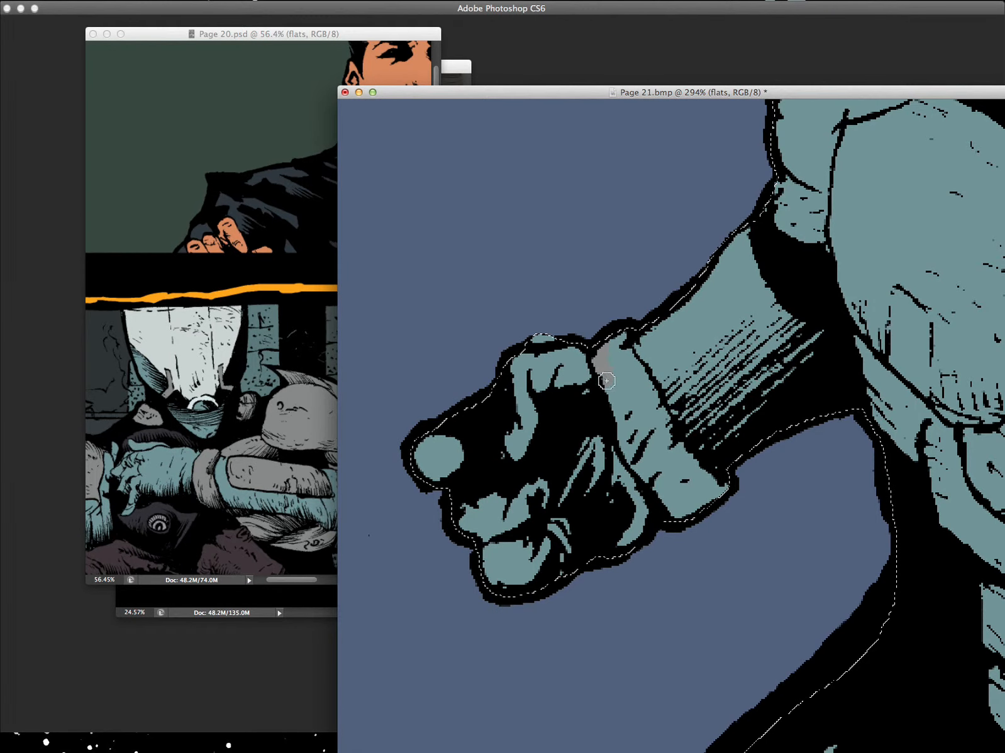
pyautogui.moveTo(659, 501); pyautogui.dragTo(664, 511)
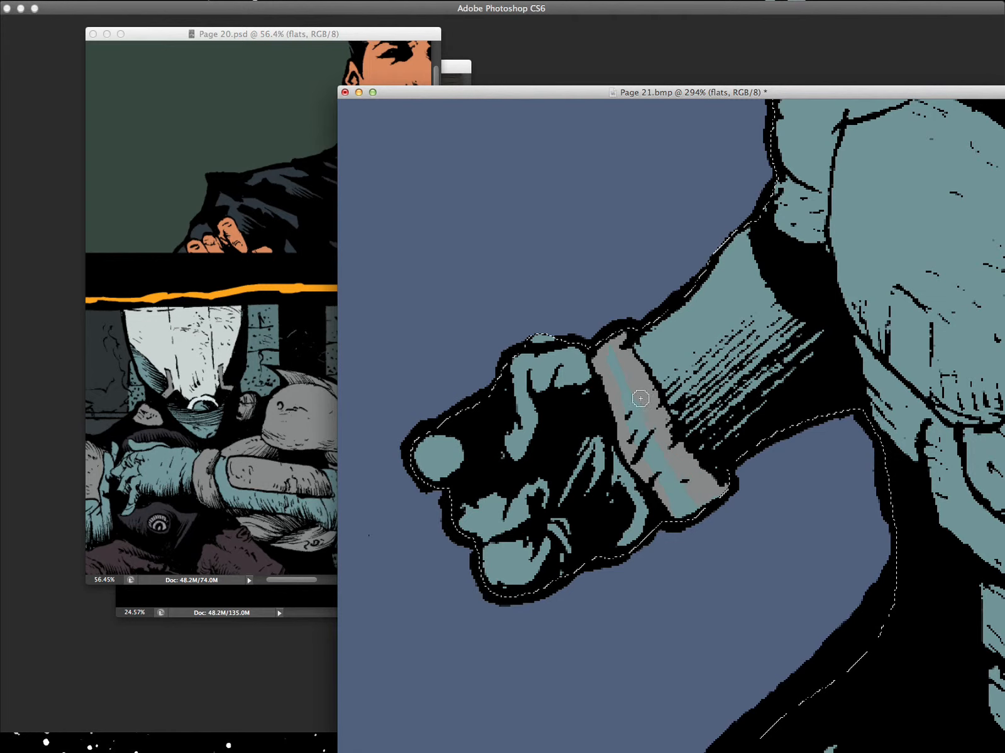
pyautogui.press('l')
pyautogui.moveTo(726, 510)
pyautogui.mouseDown()
pyautogui.moveTo(630, 343)
pyautogui.moveTo(661, 557)
pyautogui.mouseUp()
pyautogui.moveTo(778, 380); pyautogui.dragTo(762, 380)
pyautogui.moveTo(877, 391); pyautogui.dragTo(663, 486)
pyautogui.moveTo(731, 464); pyautogui.dragTo(684, 469)
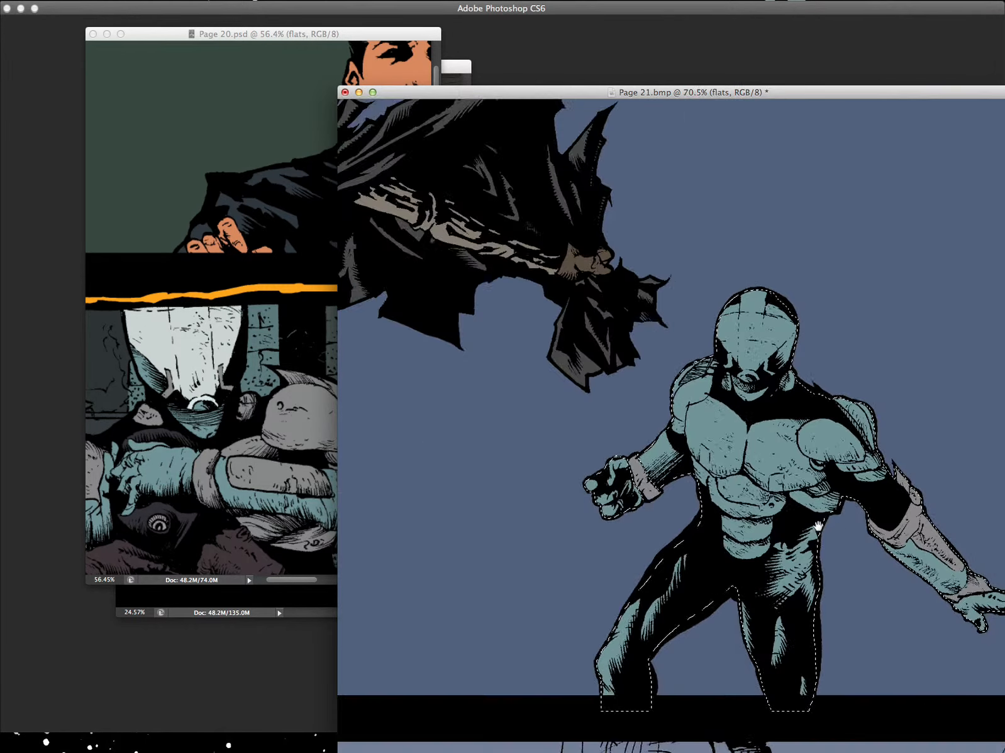
# - Colour the figure's chest, shoulder and abdominal armour grey, matching Page 20, and subtract the grey areas from the selection
pyautogui.click(308, 552)
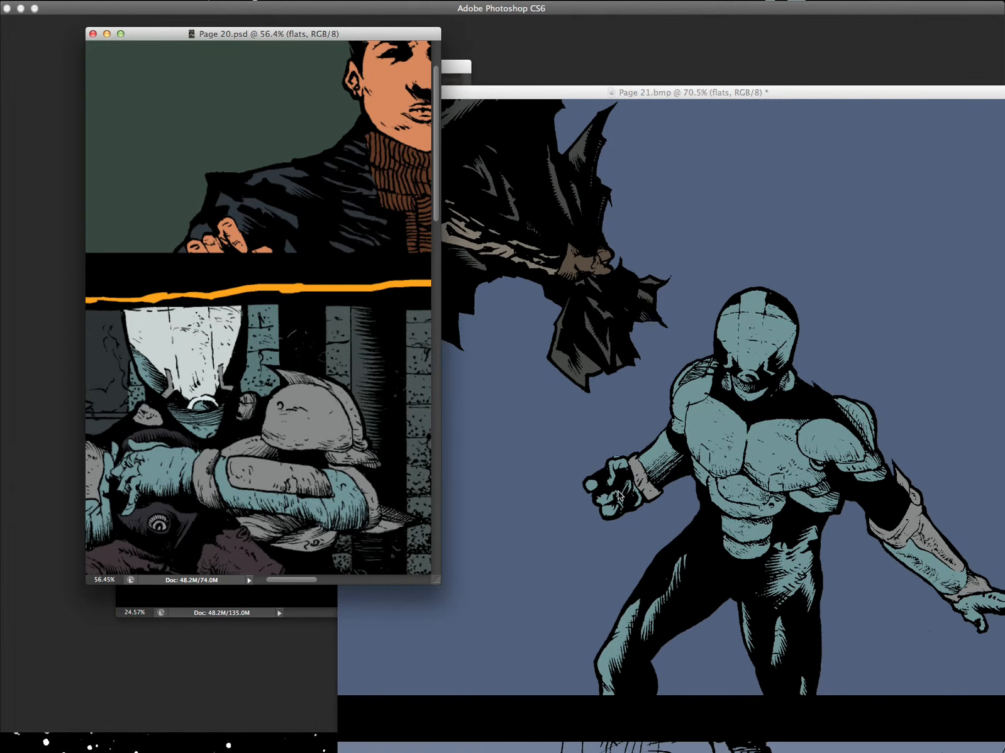
pyautogui.click(861, 413)
pyautogui.moveTo(886, 442); pyautogui.dragTo(924, 443)
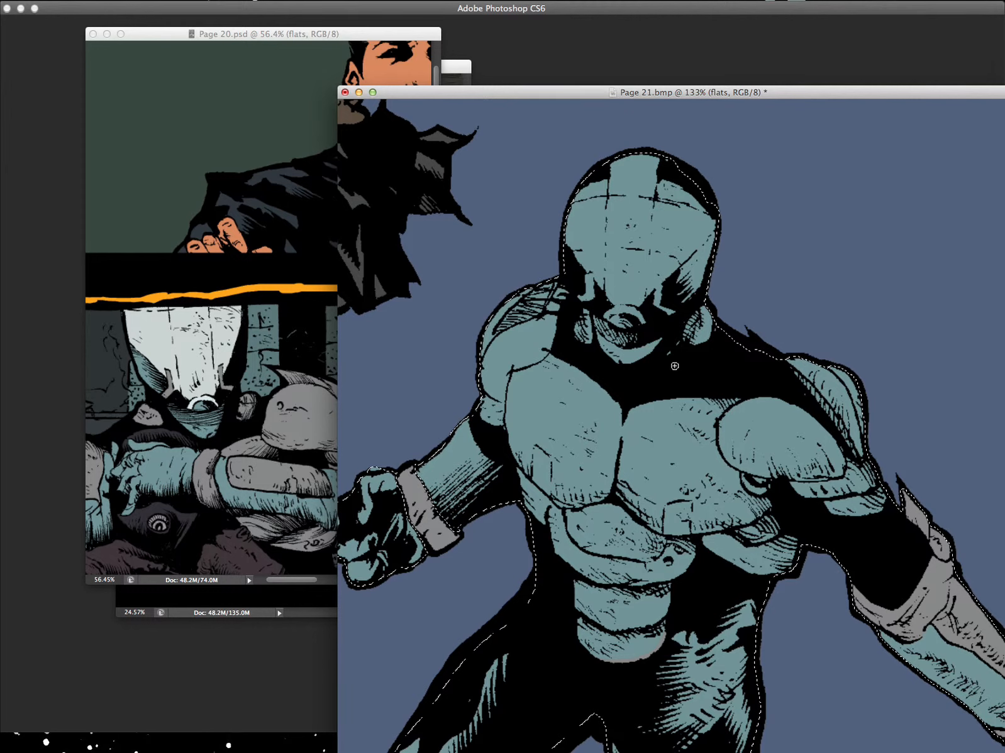
pyautogui.click(665, 490)
pyautogui.keyDown('alt'); pyautogui.click(689, 450); pyautogui.keyUp('alt')
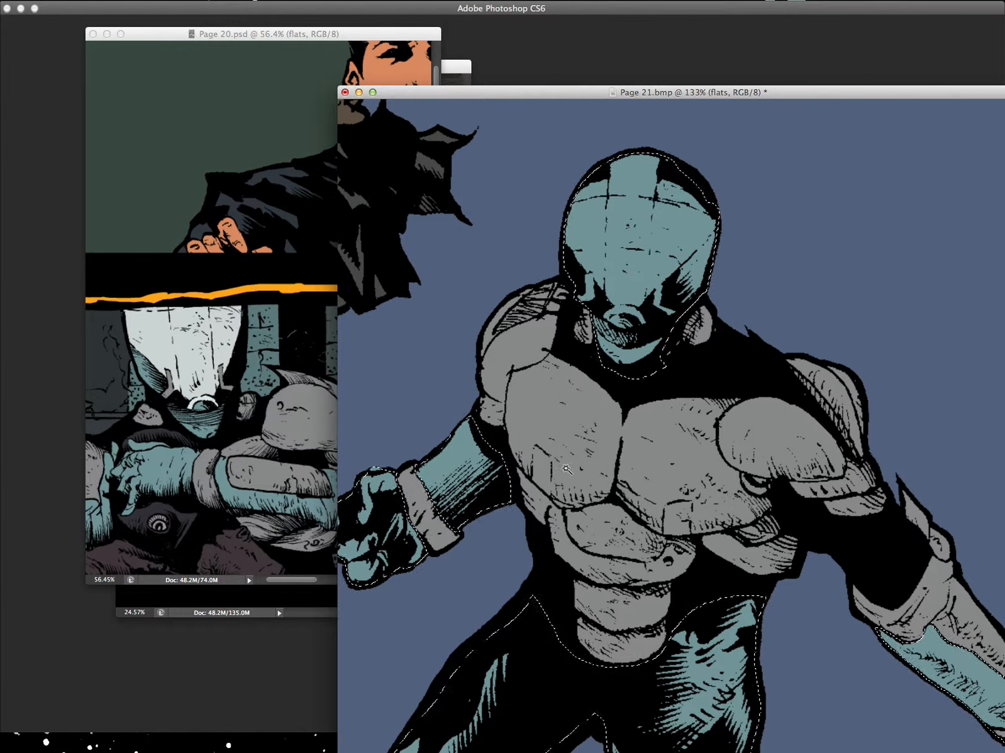
# - Sample the near-white of the mask's mouth ring on Page 20 and paint the matching ring on Page 21
pyautogui.click(223, 392)
pyautogui.moveTo(215, 406); pyautogui.dragTo(268, 381)
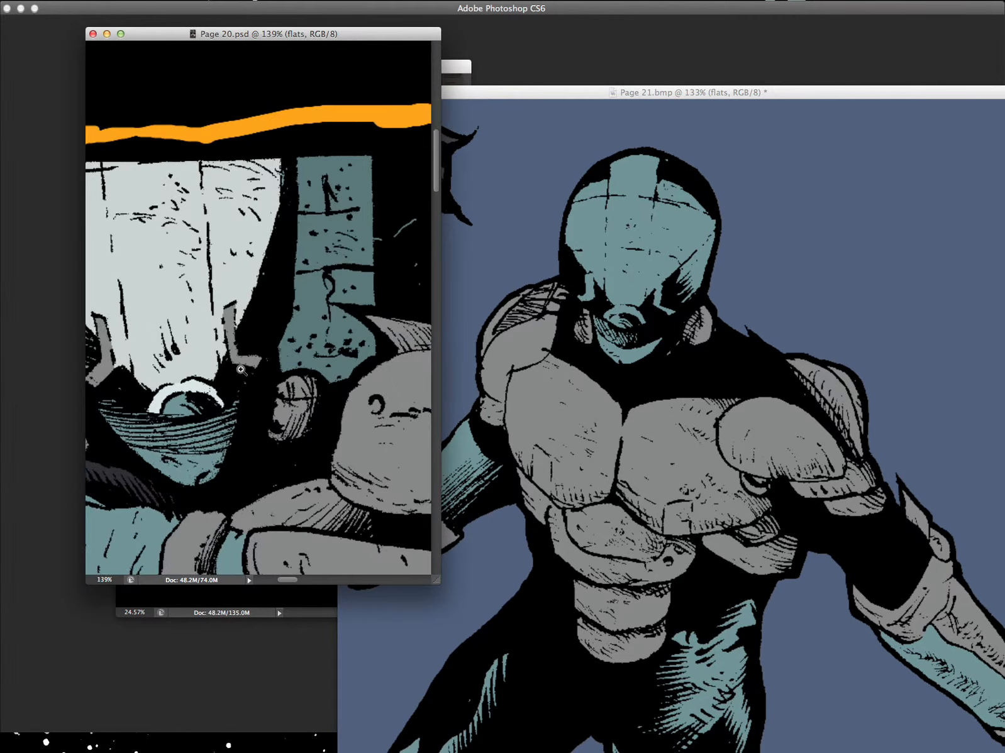
pyautogui.click(663, 316)
pyautogui.moveTo(663, 315); pyautogui.dragTo(666, 296)
pyautogui.moveTo(584, 308); pyautogui.dragTo(611, 313)
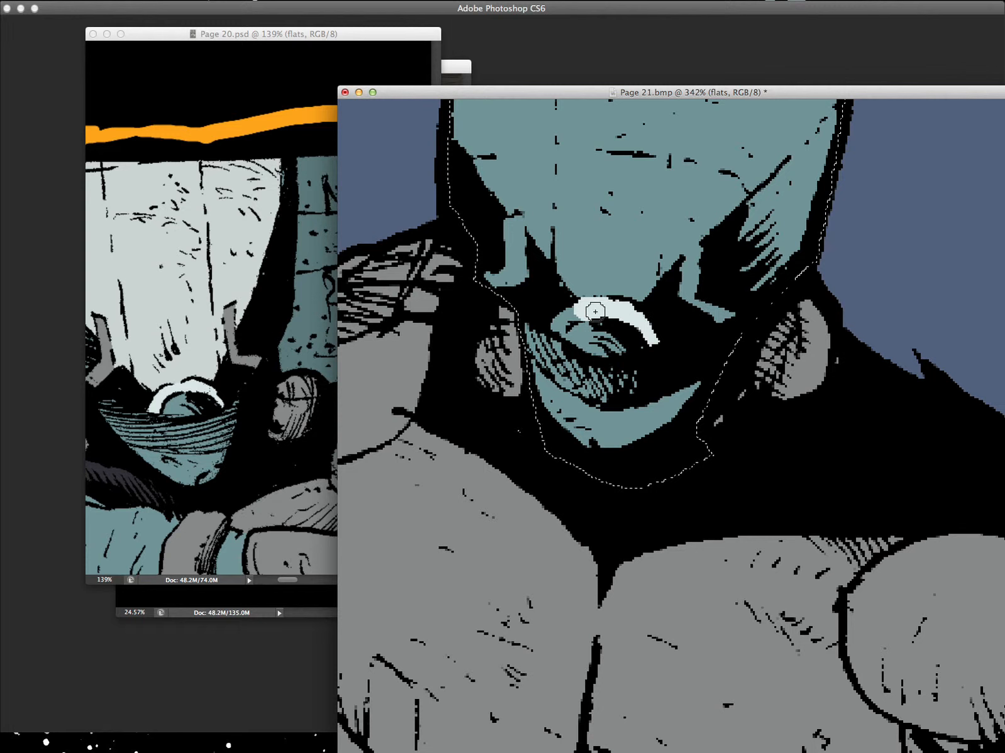
pyautogui.click(557, 326)
# - Colour the mask's two side brackets grey and subtract them and the white ring from the selection with the Magic Wand
pyautogui.press('w')
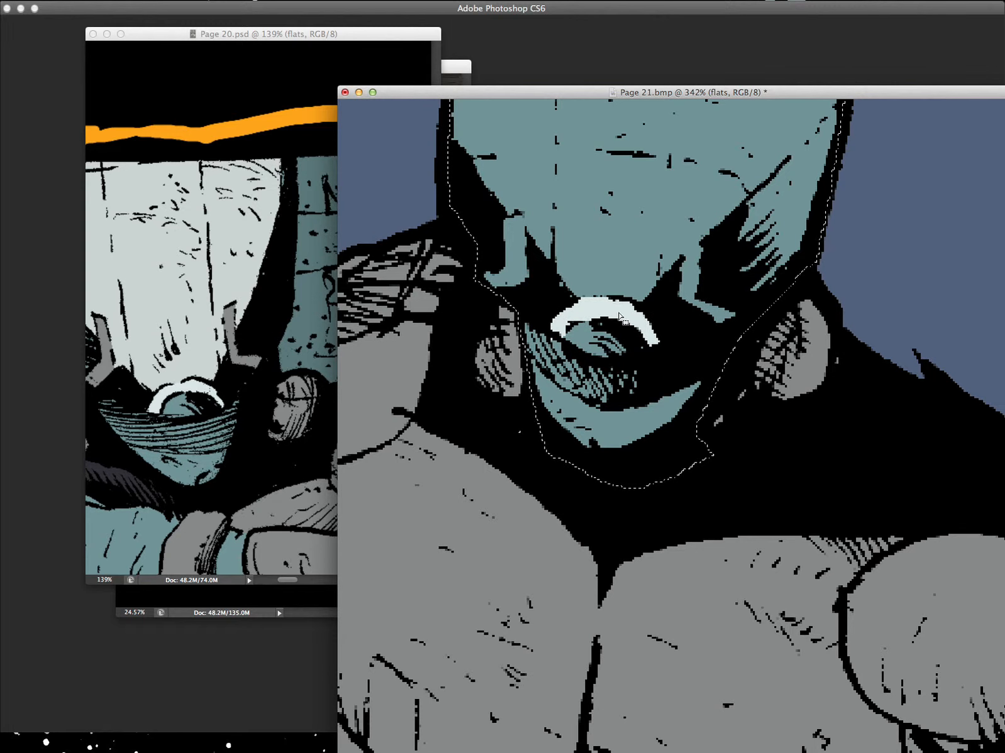
pyautogui.keyDown('alt'); pyautogui.click(619, 309); pyautogui.keyUp('alt')
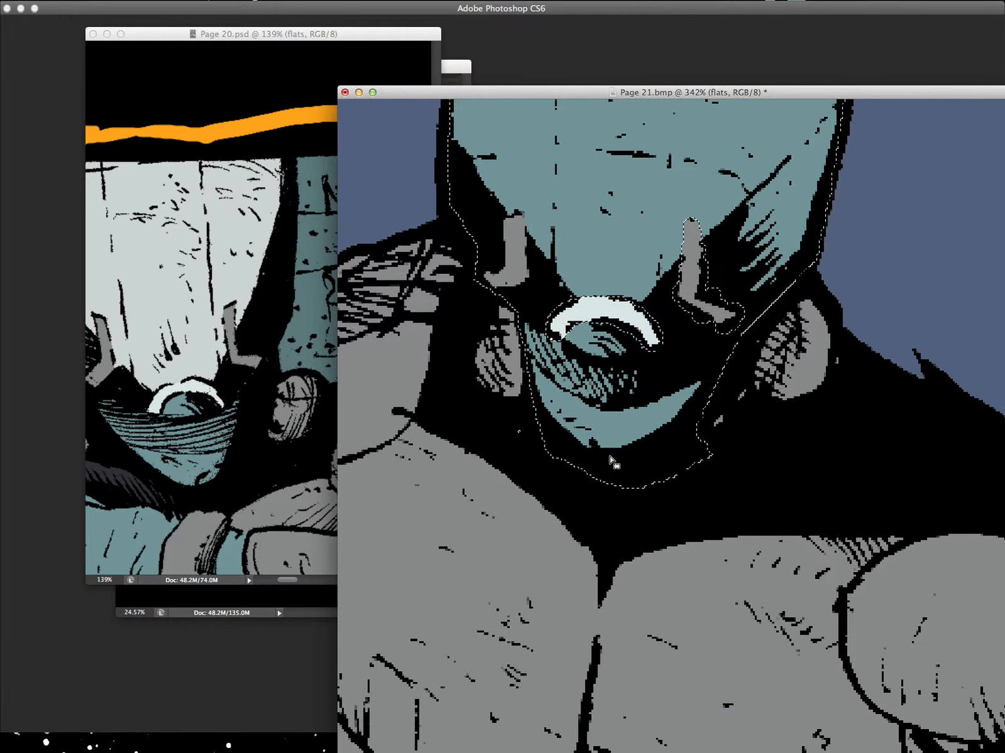
pyautogui.press('Tab')
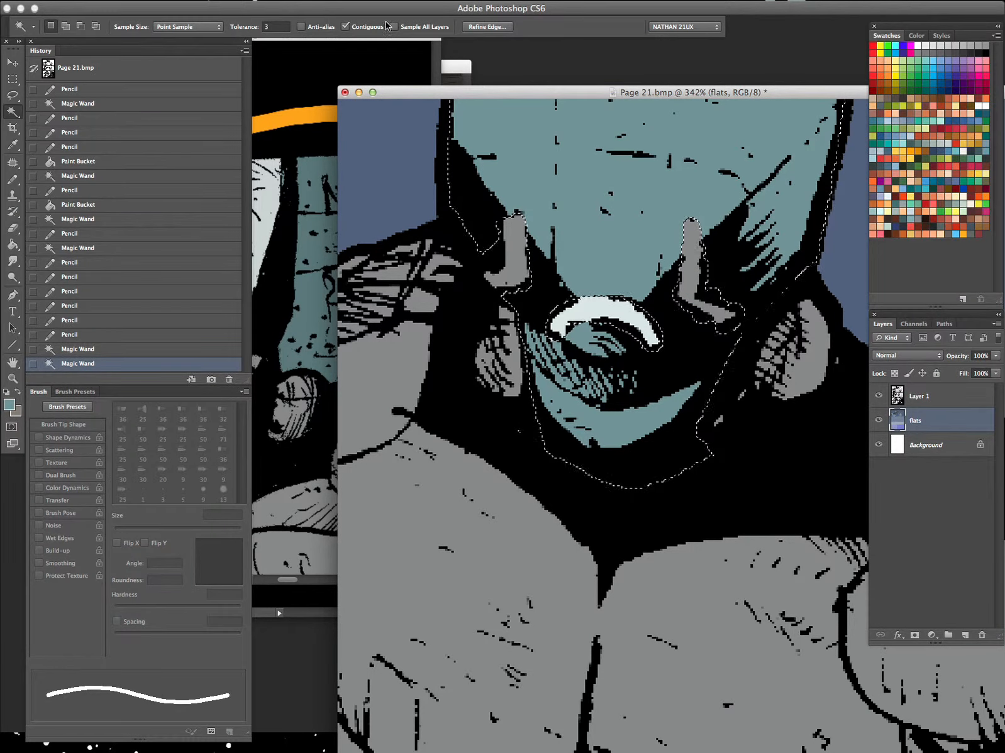
pyautogui.press('Tab')
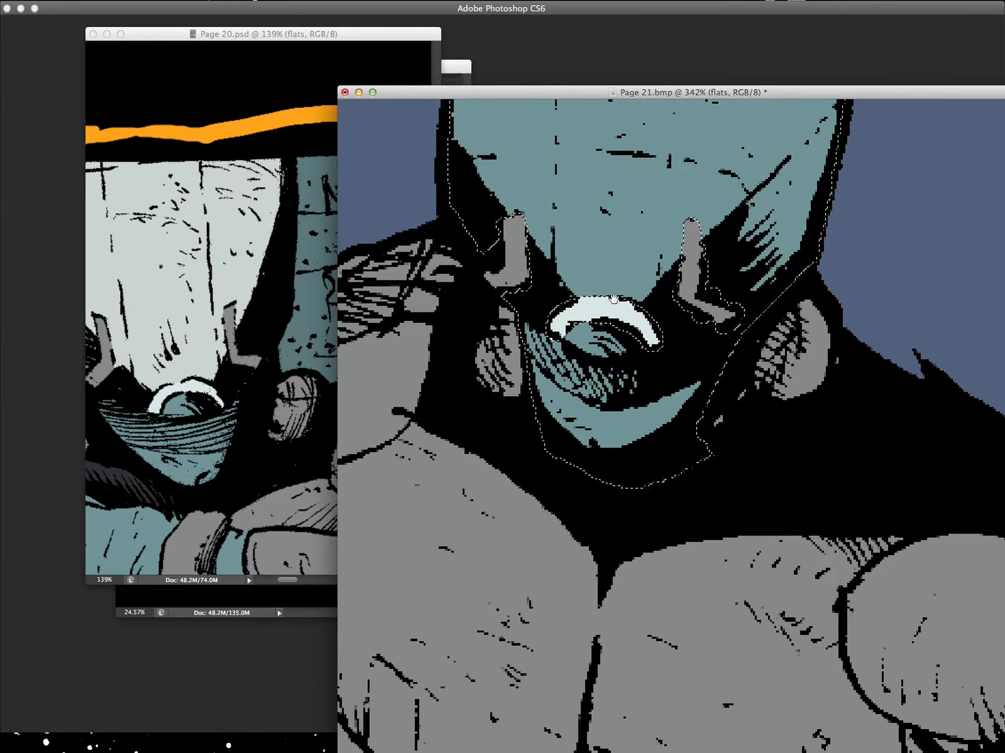
# - Outline the faceplate's edges in pale grey-white with the Pencil, fill the faceplate and exclude it from the selection
pyautogui.moveTo(717, 179); pyautogui.dragTo(716, 486)
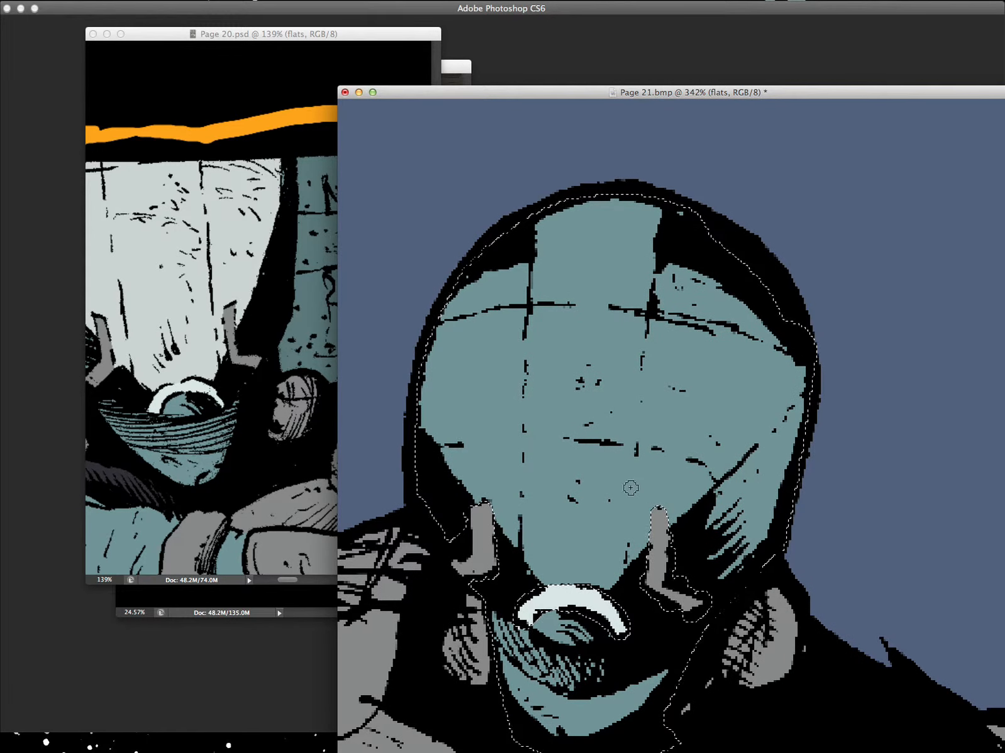
pyautogui.moveTo(632, 581); pyautogui.dragTo(615, 597)
pyautogui.moveTo(804, 364); pyautogui.dragTo(796, 388)
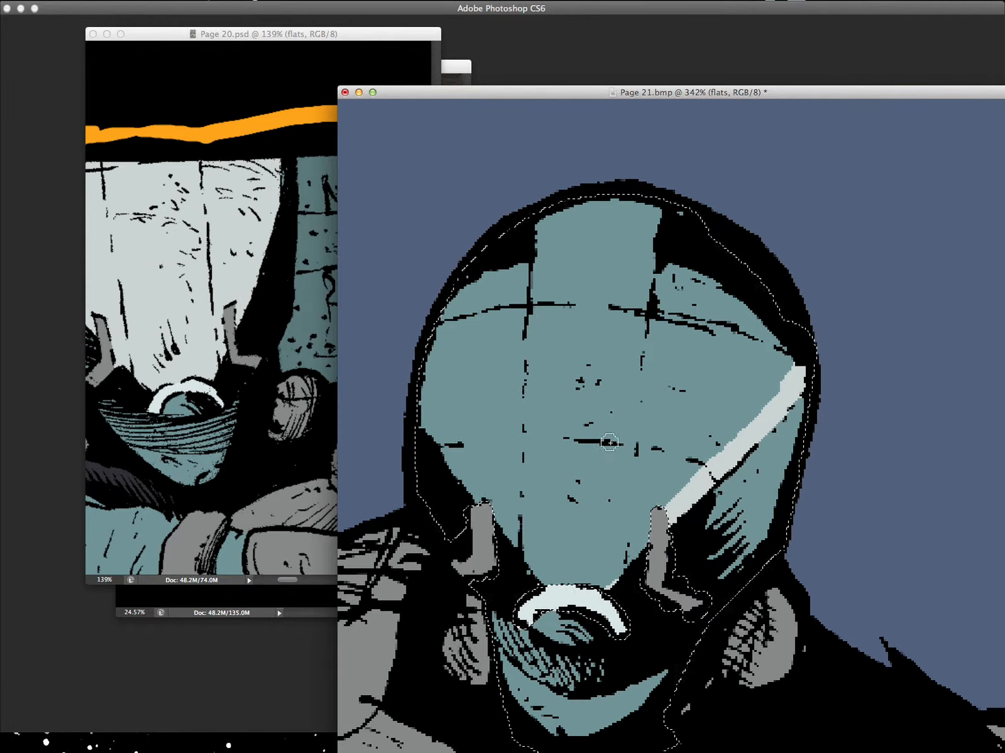
pyautogui.press('g')
pyautogui.click(702, 372)
pyautogui.scroll(-5, 703, 372)
pyautogui.press('w')
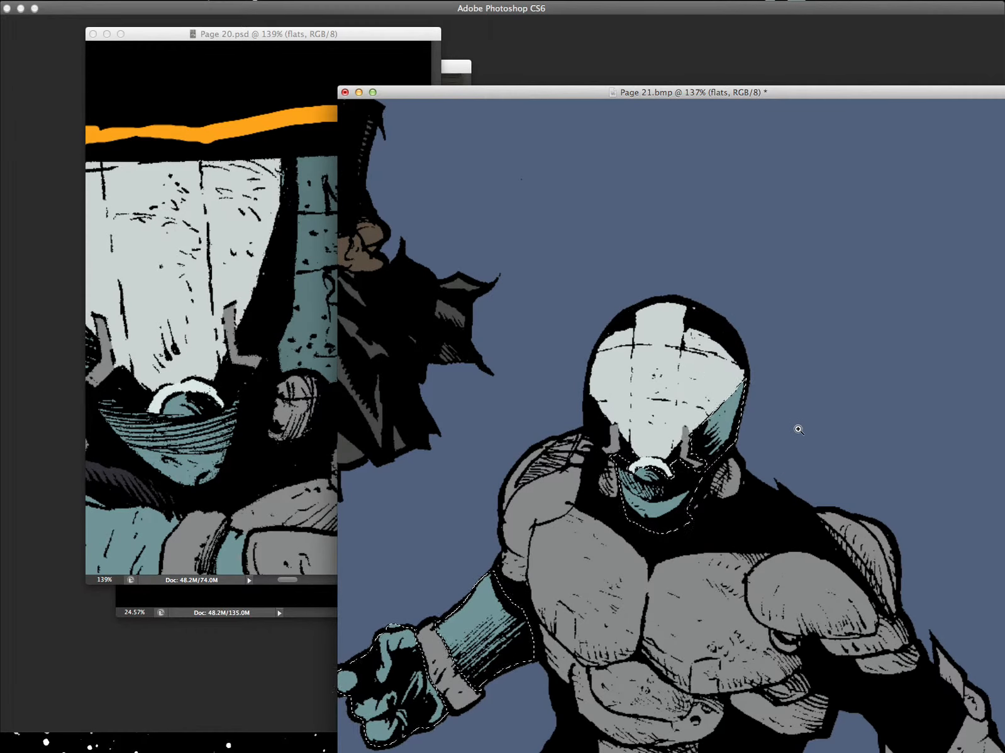
# - Compare the standing armoured figure with those on Page 20, and remove that figure from the selection on Page 21
pyautogui.scroll(-2, 817, 453)
pyautogui.scroll(-5, 811, 402)
pyautogui.click(275, 447)
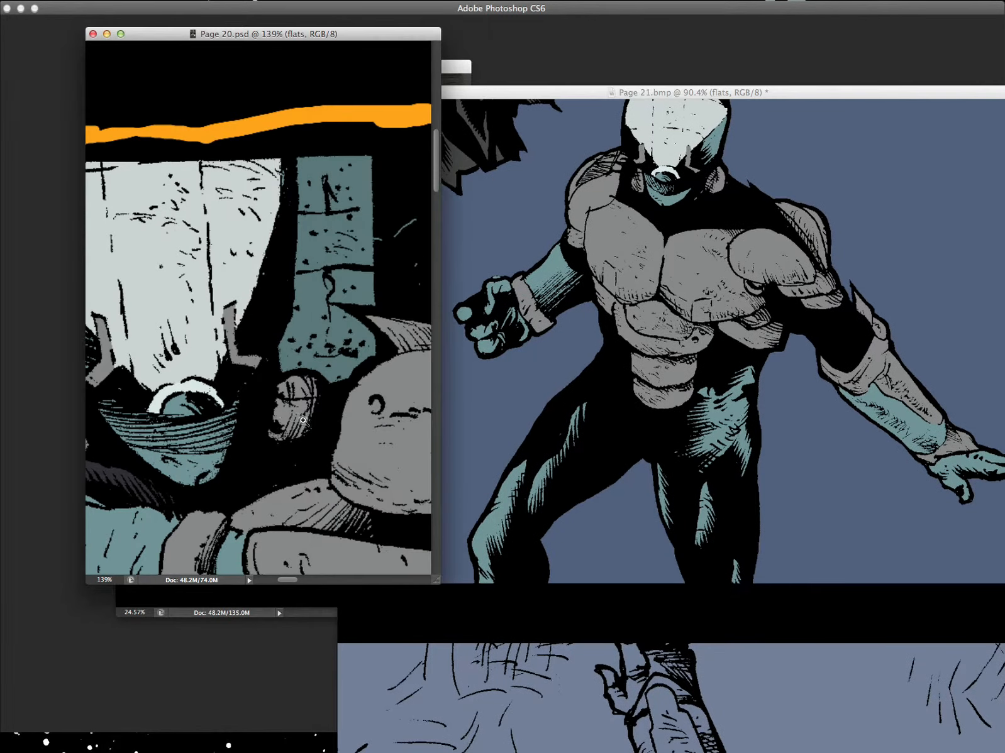
pyautogui.scroll(-8, 308, 440)
pyautogui.scroll(-8, 305, 454)
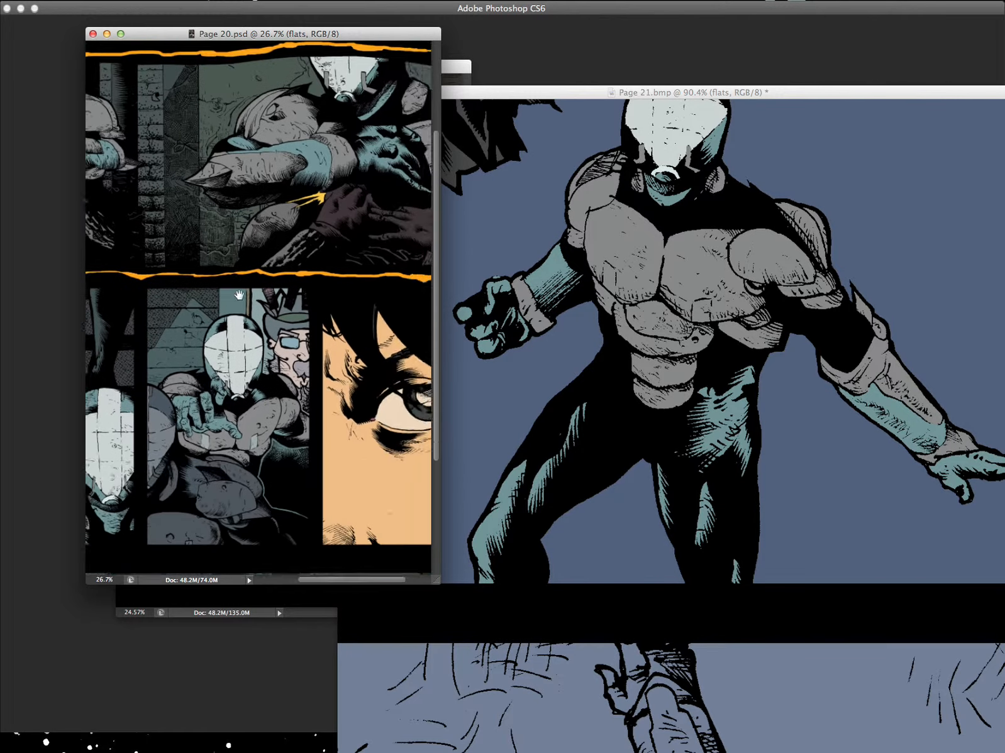
pyautogui.scroll(-3, 377, 390)
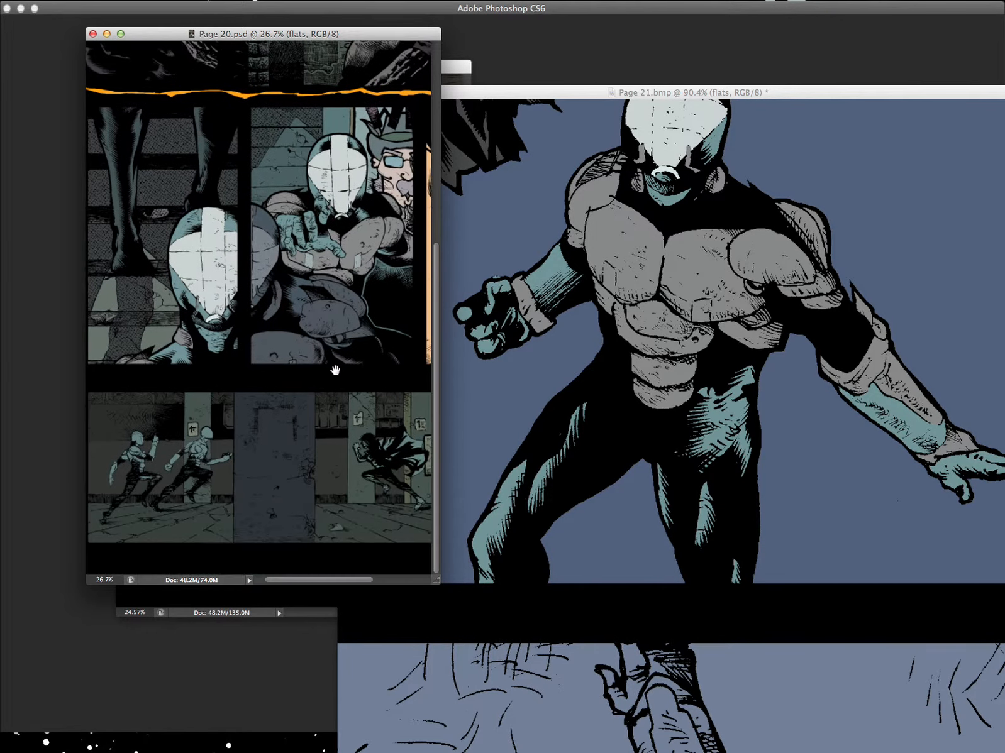
pyautogui.click(811, 501)
pyautogui.moveTo(825, 434); pyautogui.dragTo(737, 472)
pyautogui.moveTo(534, 456); pyautogui.dragTo(790, 457)
pyautogui.click(500, 406)
pyautogui.moveTo(852, 423); pyautogui.dragTo(619, 476)
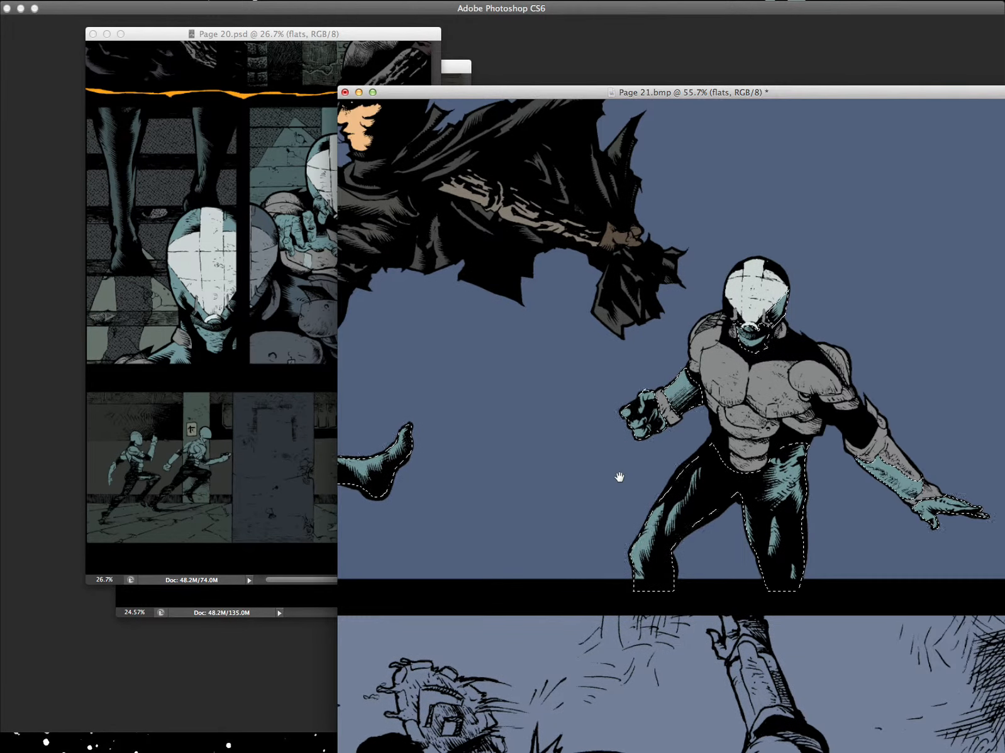
pyautogui.moveTo(754, 253)
pyautogui.mouseDown()
pyautogui.moveTo(686, 682)
pyautogui.moveTo(751, 230)
pyautogui.moveTo(754, 253)
pyautogui.mouseUp()
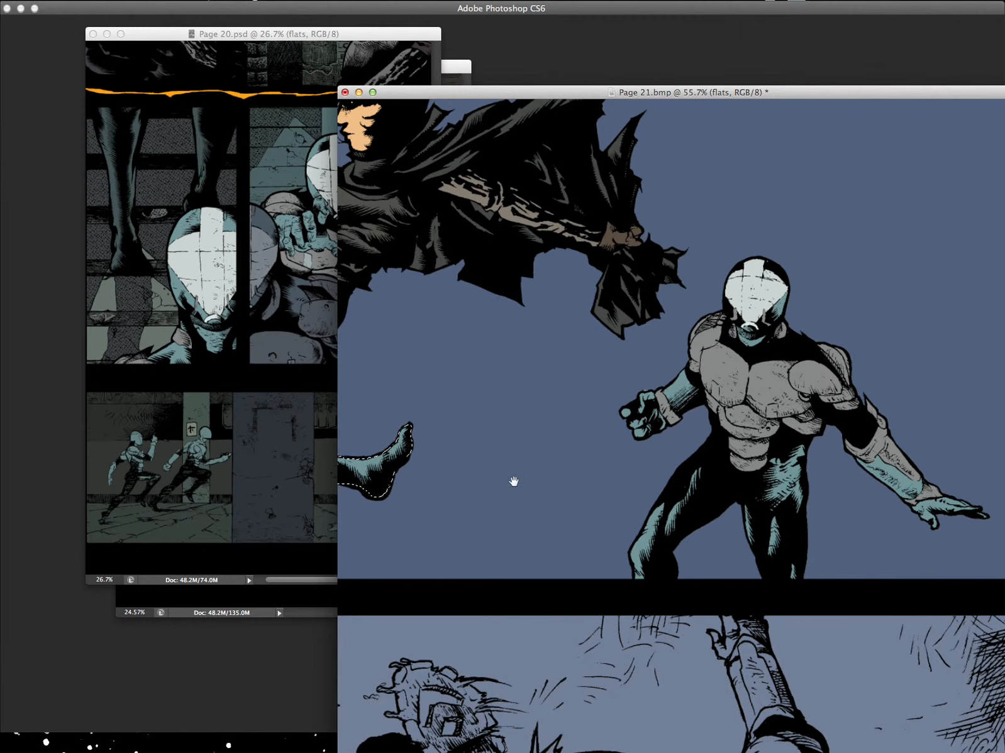
# - Outline the kicked figure's wrist cuff in grey with the Pencil and fill it using the Paint Bucket
pyautogui.moveTo(513, 479); pyautogui.dragTo(821, 478)
pyautogui.moveTo(649, 356); pyautogui.dragTo(664, 343)
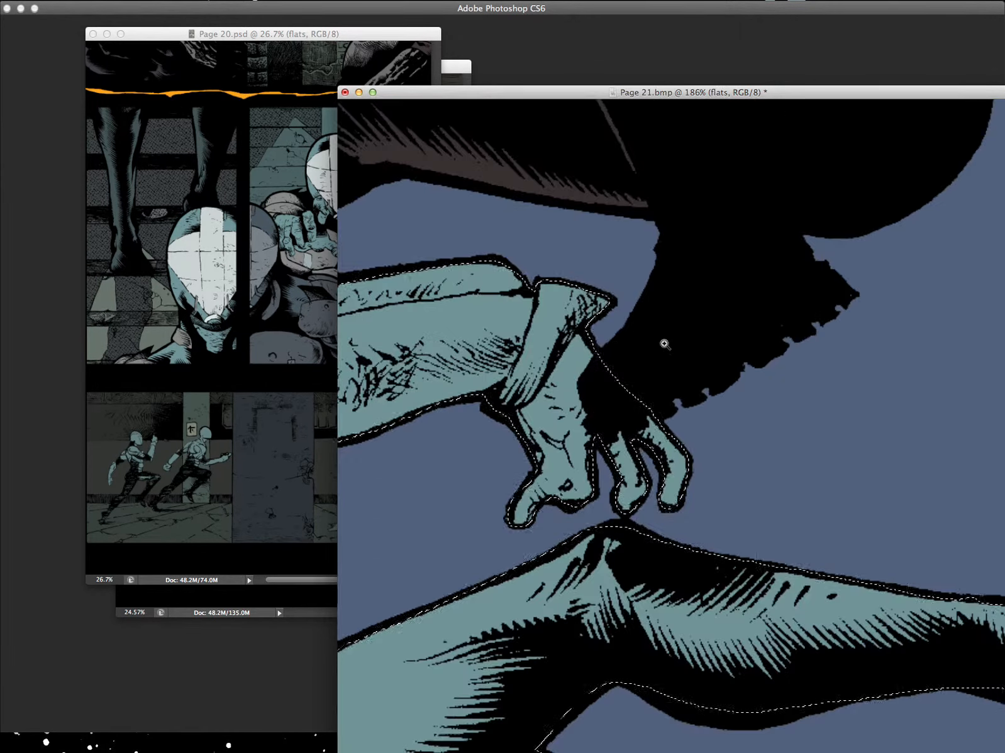
pyautogui.moveTo(531, 371); pyautogui.dragTo(575, 344)
pyautogui.moveTo(472, 407); pyautogui.dragTo(501, 382)
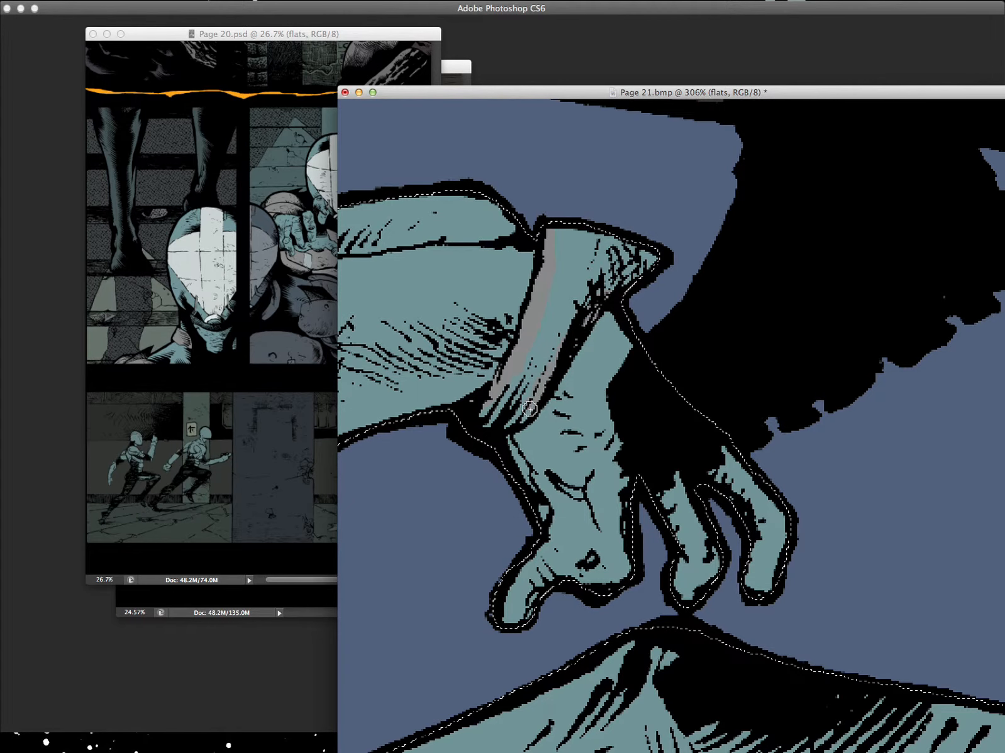
pyautogui.moveTo(499, 428); pyautogui.dragTo(442, 528)
pyautogui.press('g')
pyautogui.click(571, 318)
pyautogui.press('w')
pyautogui.click(518, 320)
# - Draw grey Pencil boundaries along the kicked figure's outstretched forearm plate, elbow guard and lower torso armour
pyautogui.moveTo(518, 320); pyautogui.dragTo(836, 352)
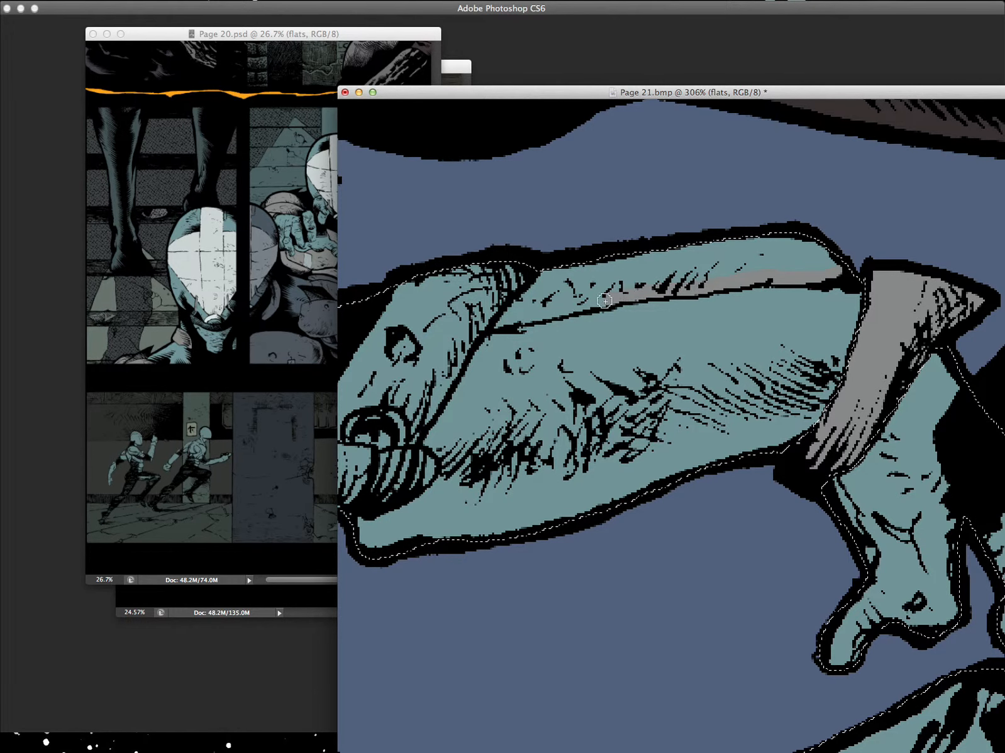
pyautogui.moveTo(482, 315); pyautogui.dragTo(617, 337)
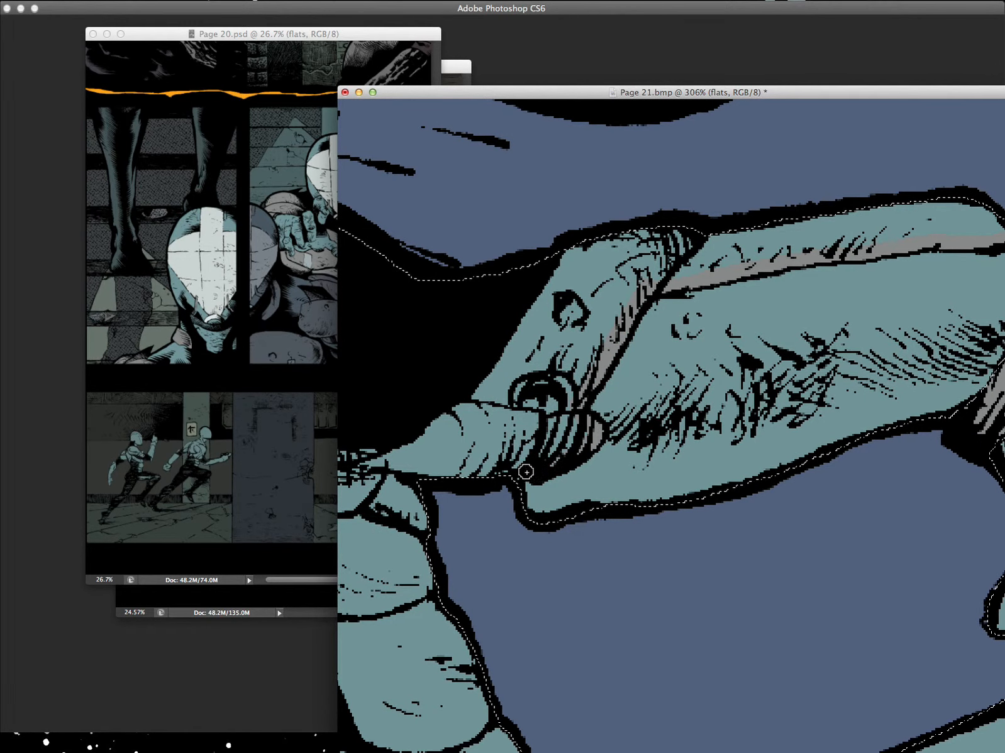
pyautogui.scroll(-10, 476, 498)
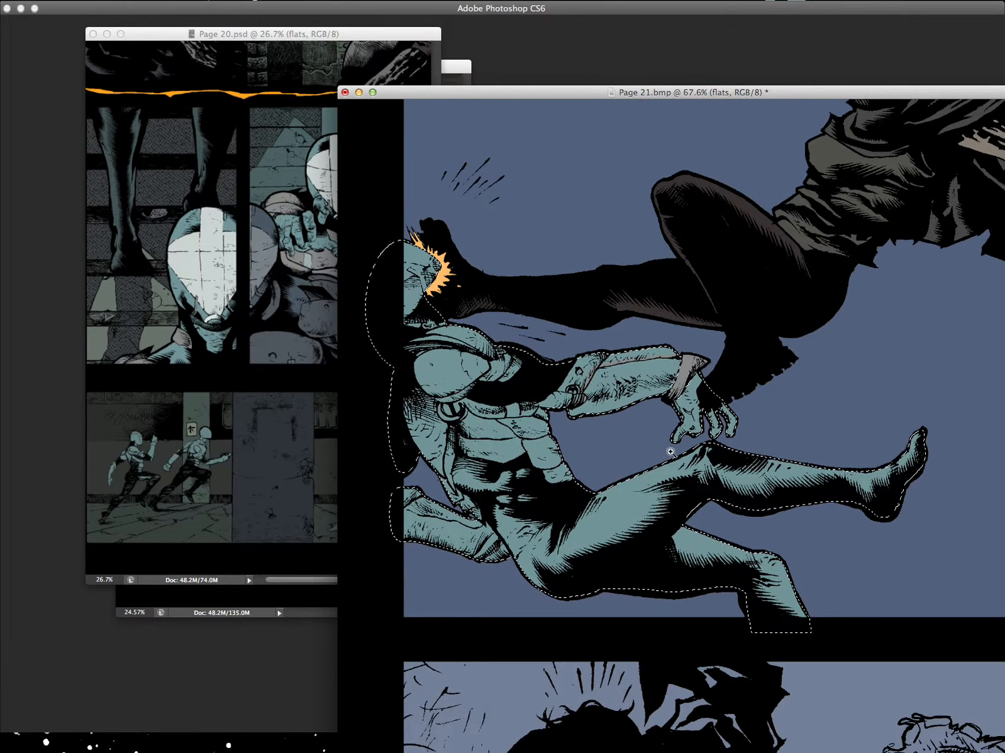
pyautogui.scroll(8, 565, 460)
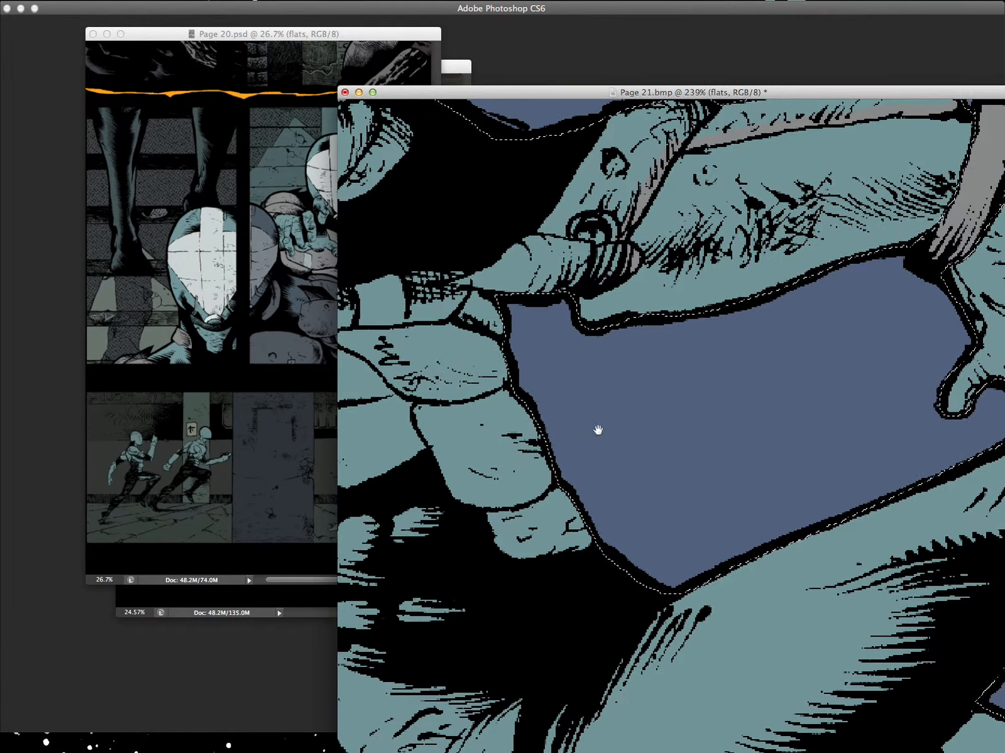
pyautogui.moveTo(599, 427); pyautogui.dragTo(809, 409)
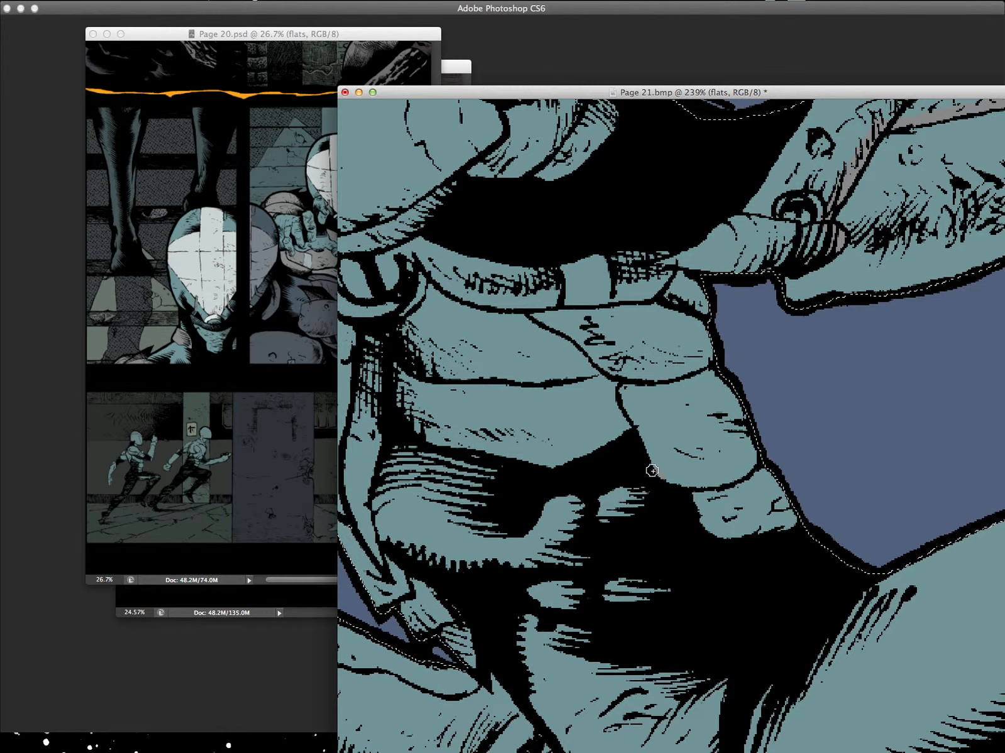
pyautogui.moveTo(400, 420); pyautogui.dragTo(594, 366)
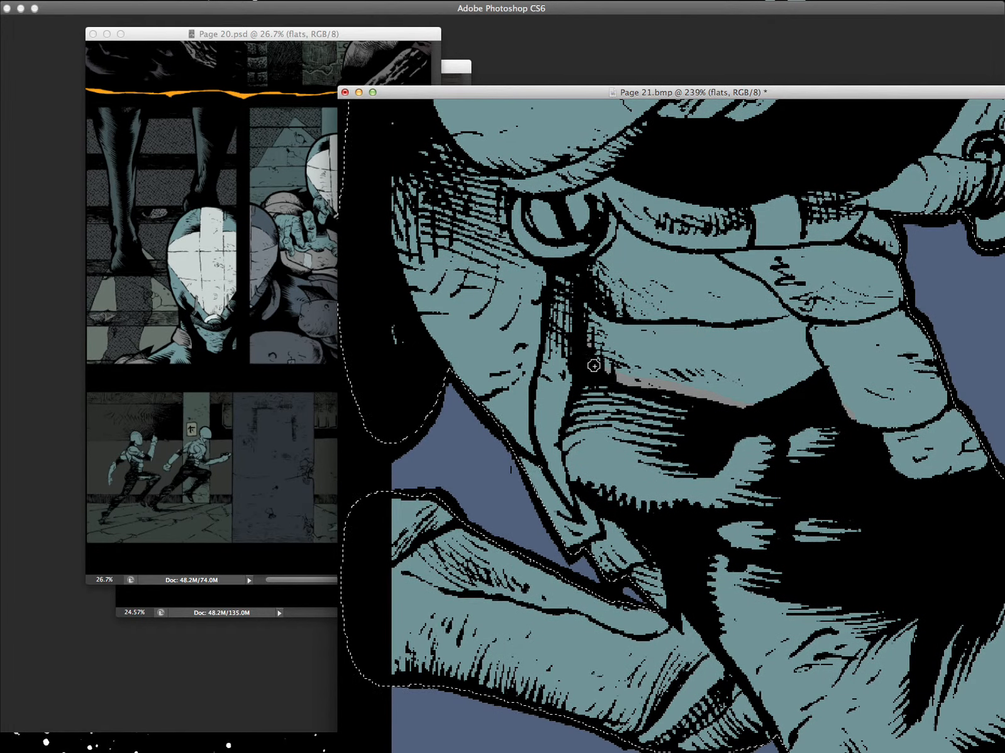
# - Outline the kicked figure's side armour and rear forearm plate in grey, and fill the forearm plate
pyautogui.moveTo(556, 462); pyautogui.dragTo(563, 490)
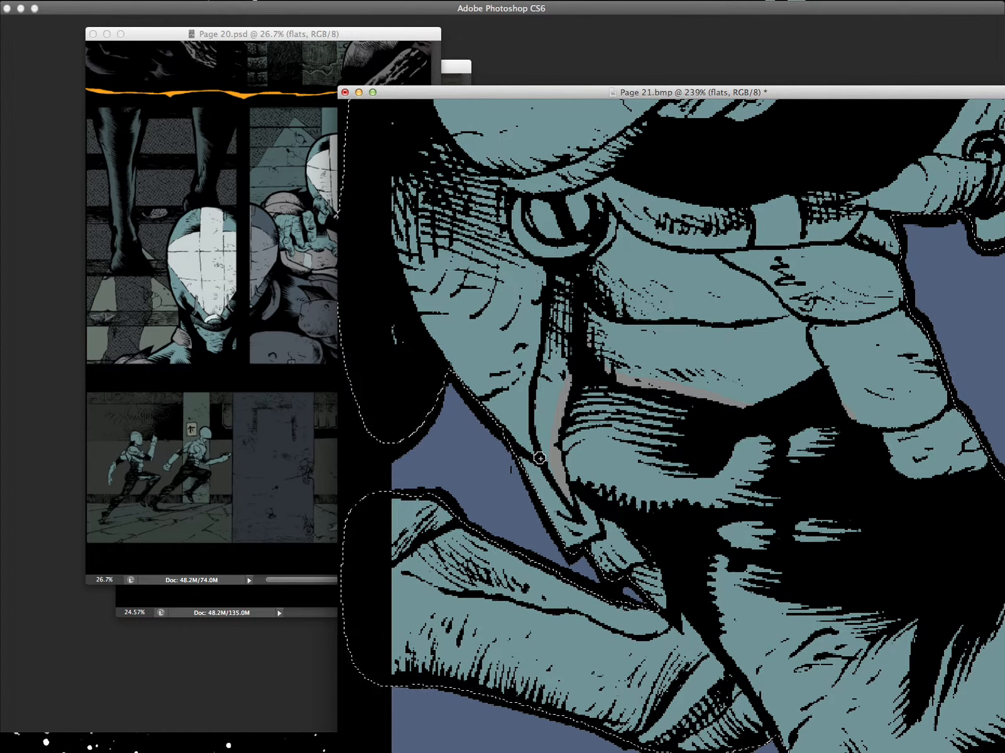
pyautogui.moveTo(540, 458); pyautogui.dragTo(560, 491)
pyautogui.moveTo(662, 577); pyautogui.dragTo(667, 605)
pyautogui.moveTo(739, 578); pyautogui.dragTo(715, 378)
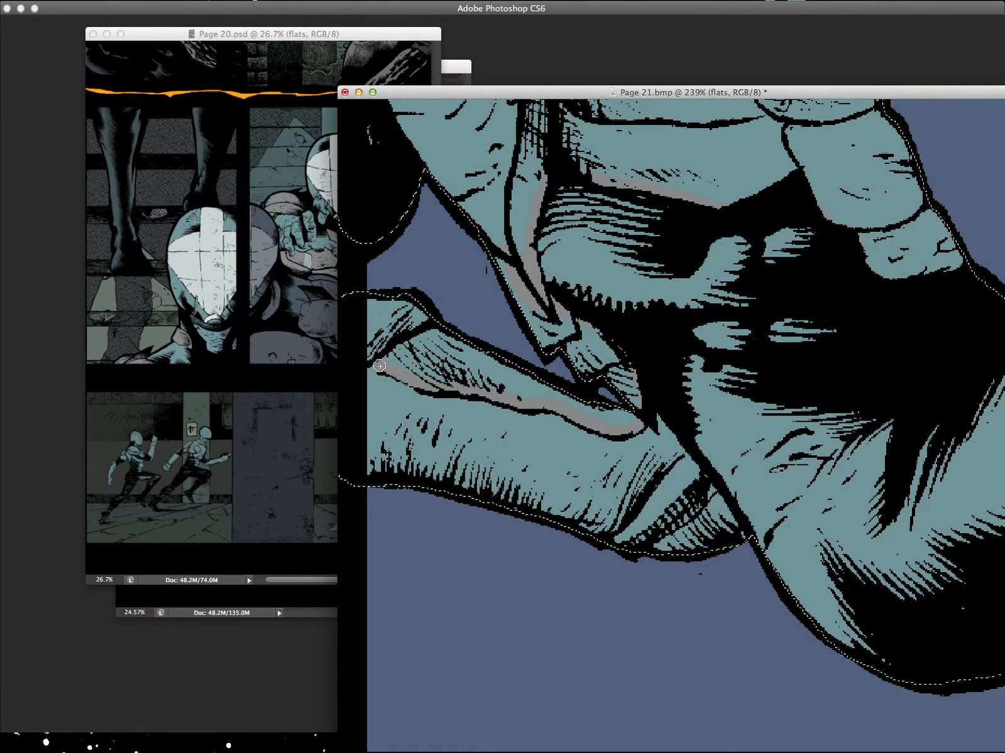
pyautogui.moveTo(371, 361); pyautogui.dragTo(563, 380)
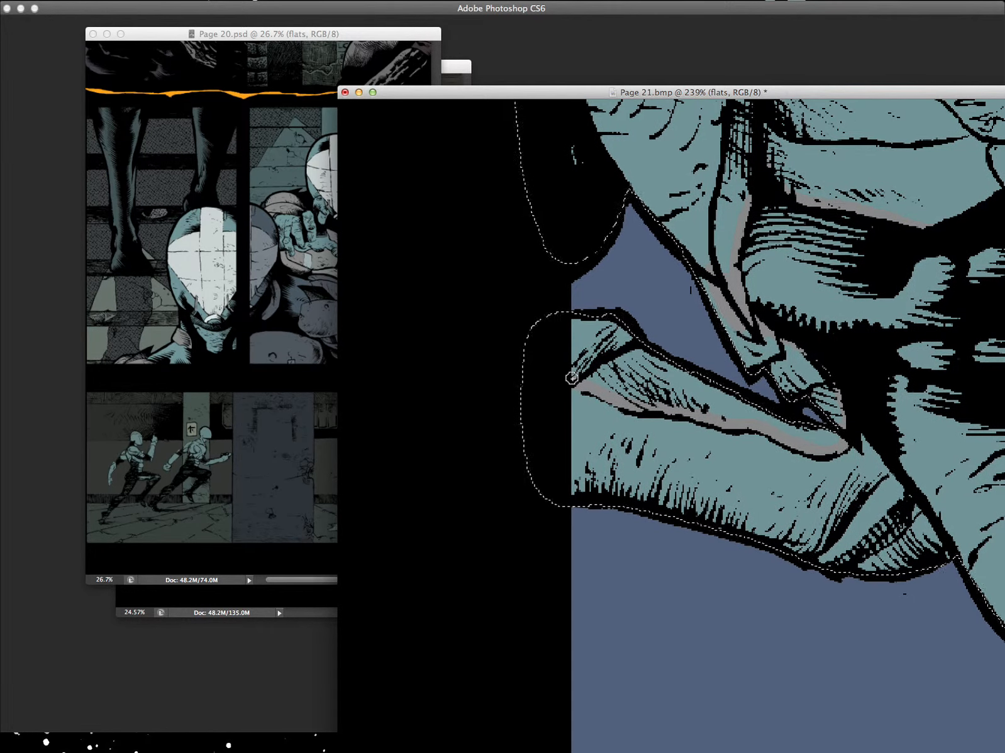
pyautogui.press('g')
pyautogui.click(617, 397)
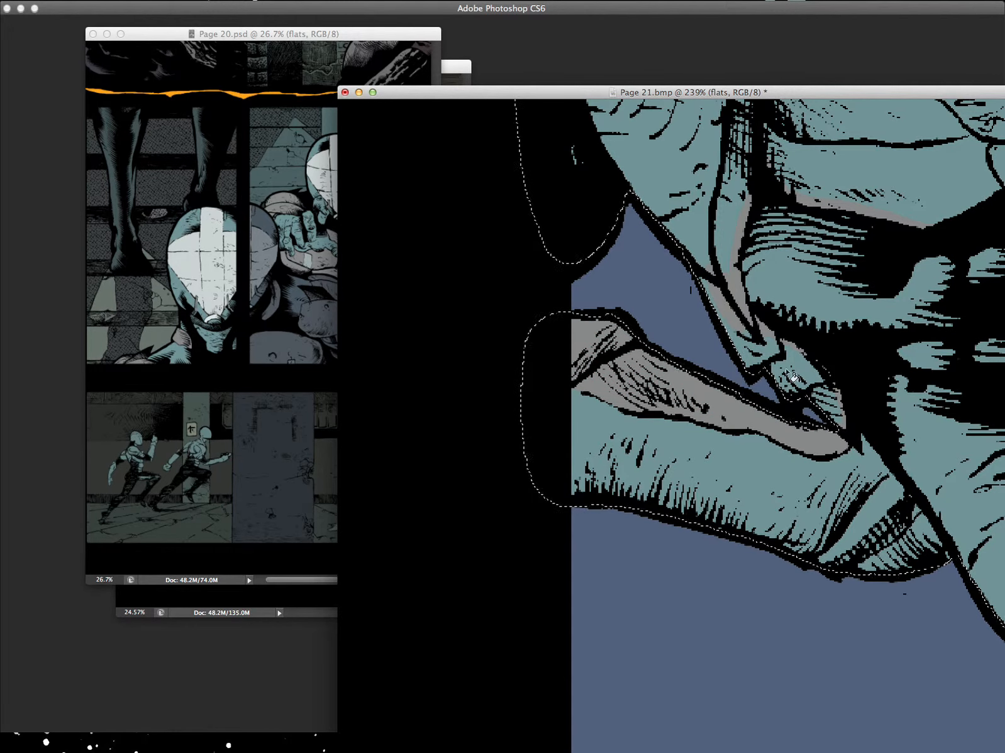
# - Close the shoulder armour's edge in grey and fill the kicked figure's remaining shoulder, chest and abdominal armour
pyautogui.moveTo(755, 391); pyautogui.dragTo(560, 723)
pyautogui.moveTo(782, 376); pyautogui.dragTo(848, 574)
pyautogui.moveTo(721, 392)
pyautogui.mouseDown()
pyautogui.moveTo(792, 477)
pyautogui.moveTo(849, 503)
pyautogui.mouseUp()
pyautogui.press('b')
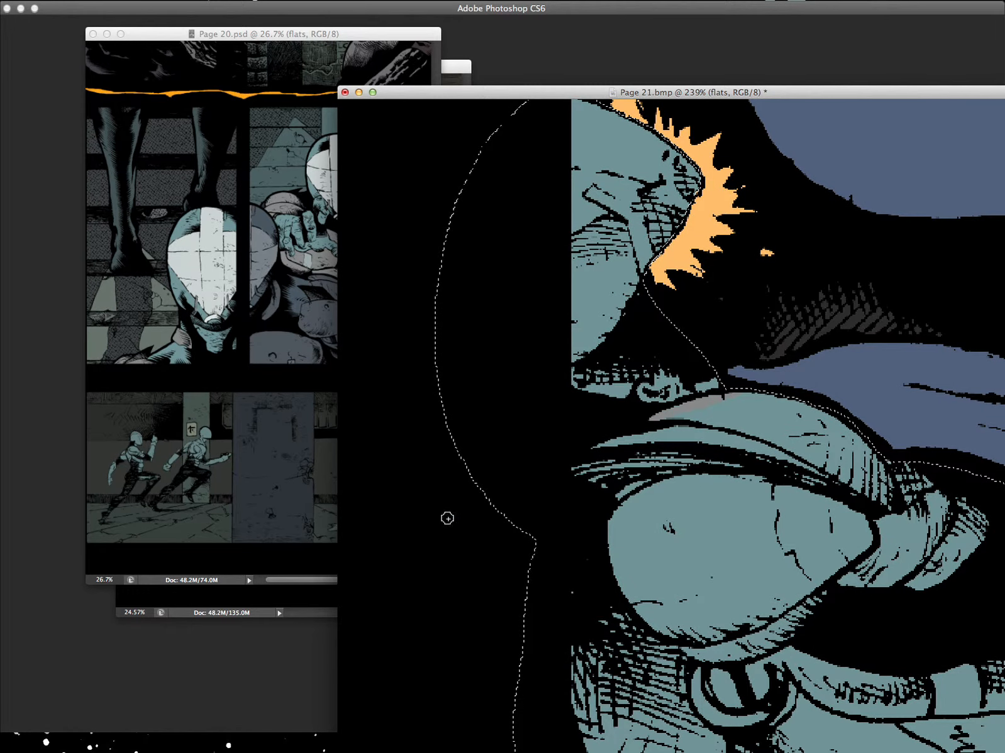
pyautogui.press('super+0')
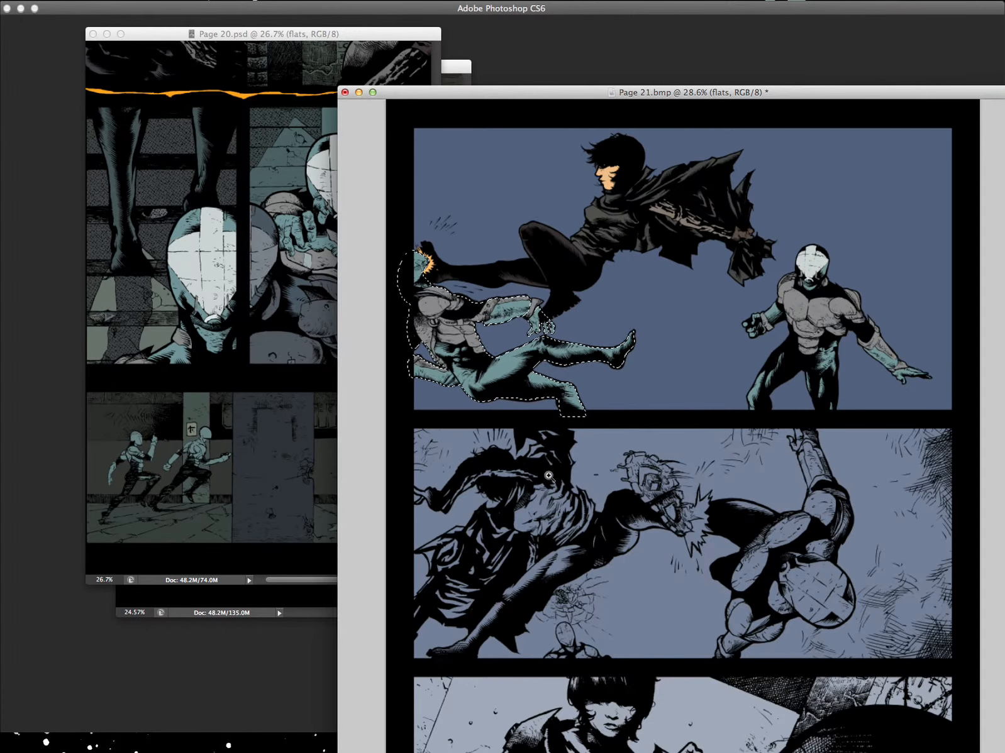
# - Sample the near-white of the mouth ring on Page 20 and paint the ring on the kicked figure's mask
pyautogui.moveTo(425, 261); pyautogui.dragTo(535, 274)
pyautogui.moveTo(514, 450); pyautogui.dragTo(665, 531)
pyautogui.click(234, 346)
pyautogui.moveTo(205, 309); pyautogui.dragTo(283, 253)
pyautogui.click(666, 367)
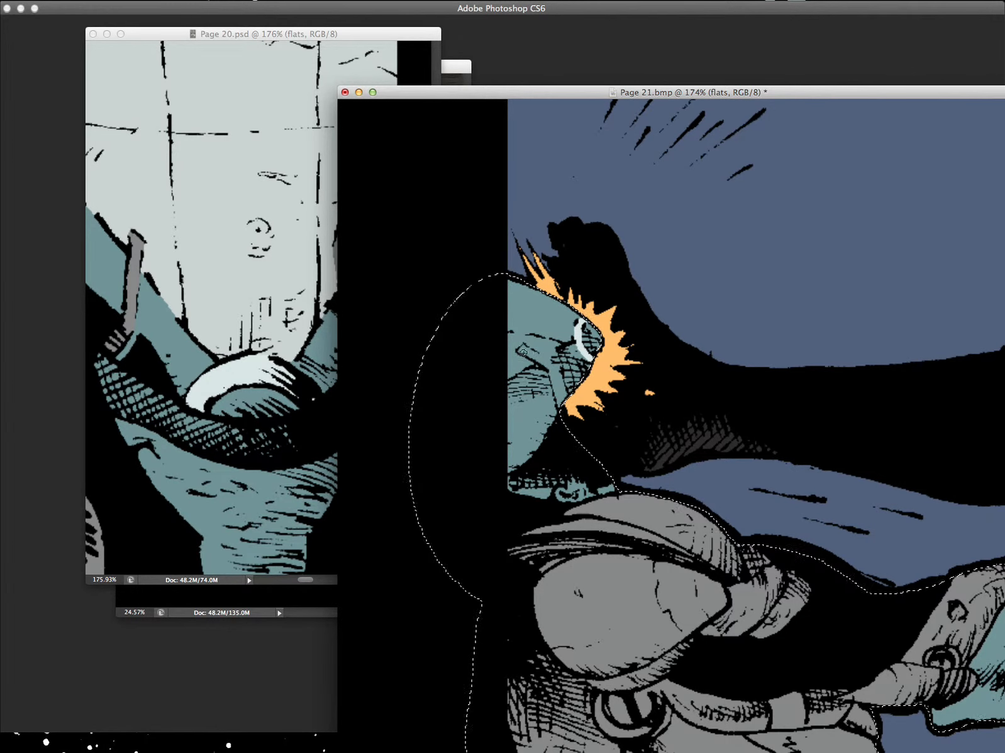
# - Paint the kicked figure's mask bracket grey and exclude the grey areas from the selection
pyautogui.scroll(3, 539, 353)
pyautogui.moveTo(536, 380)
pyautogui.mouseDown()
pyautogui.moveTo(479, 351)
pyautogui.moveTo(546, 385)
pyautogui.moveTo(557, 458)
pyautogui.mouseUp()
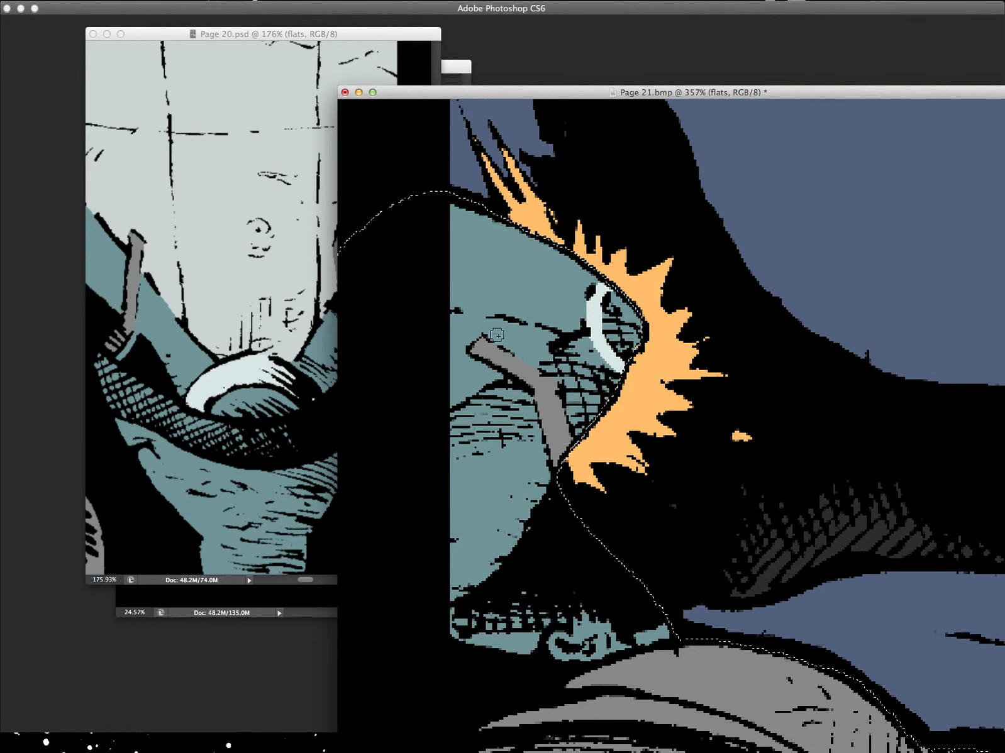
pyautogui.press('q')
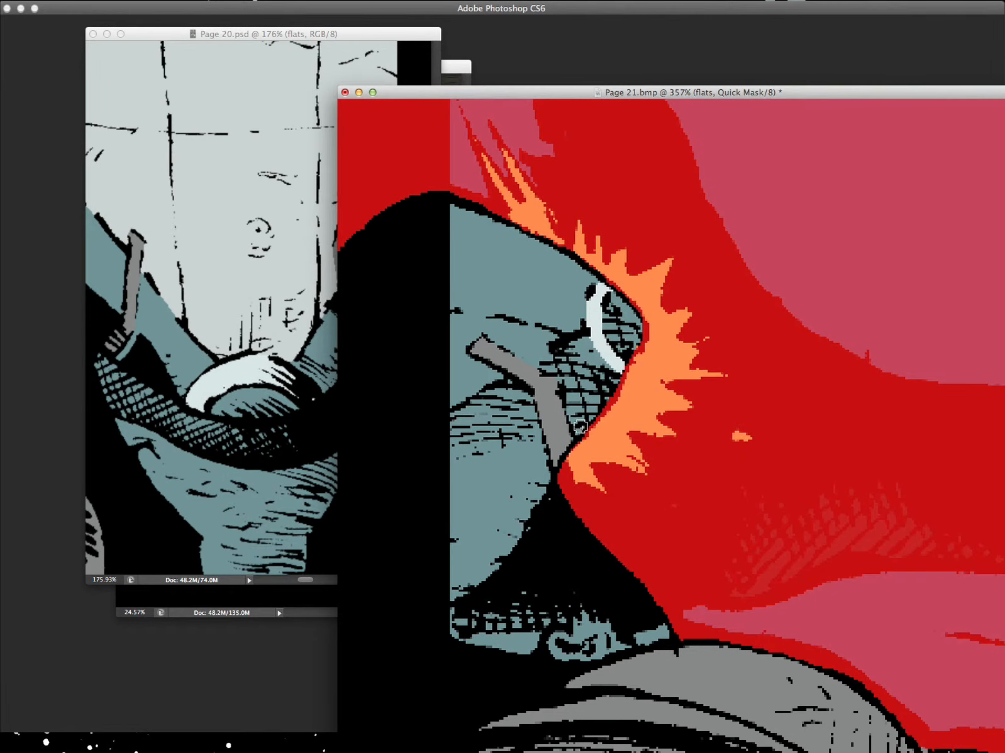
pyautogui.press('q')
pyautogui.press('super+z')
# - Sample the faceplate's pale grey-white from Page 20, outline and fill the kicked figure's faceplate with it, and clear the selection
pyautogui.press('i')
pyautogui.keyDown('alt'); pyautogui.click(219, 238); pyautogui.keyUp('alt')
pyautogui.moveTo(587, 313); pyautogui.dragTo(562, 332)
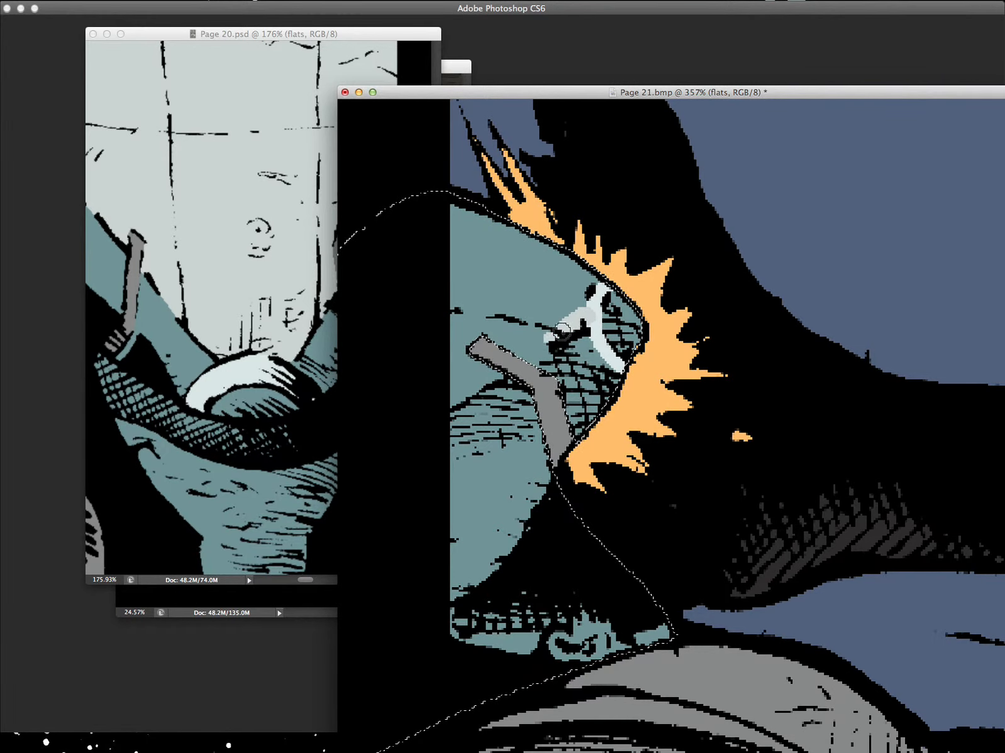
pyautogui.press('super+z')
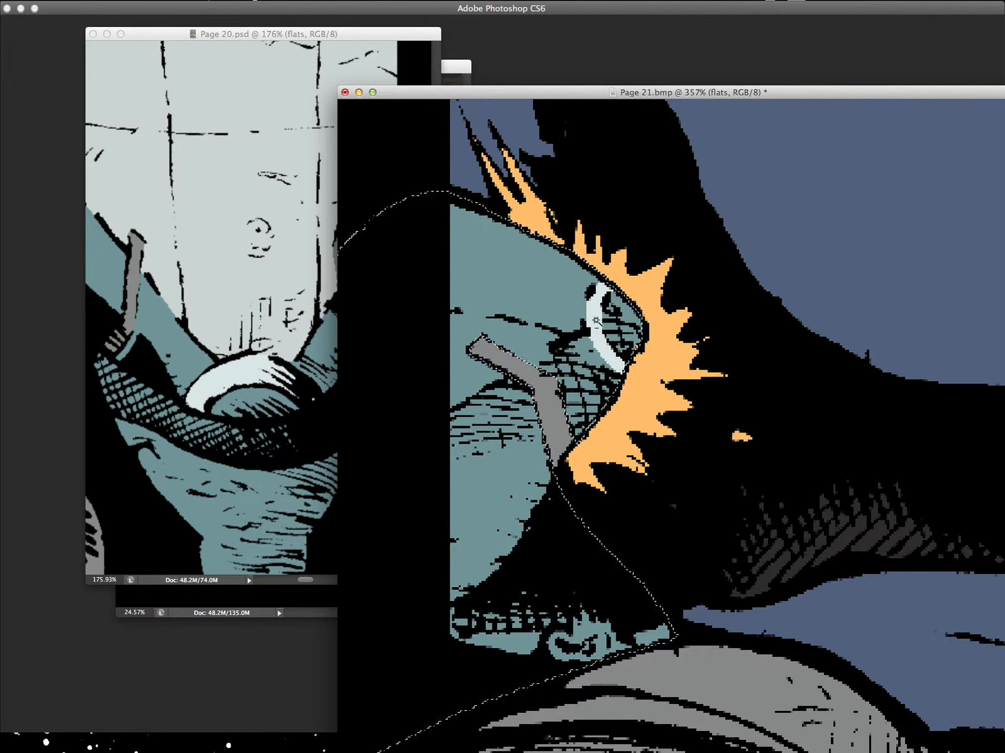
pyautogui.moveTo(593, 294)
pyautogui.mouseDown()
pyautogui.moveTo(448, 404)
pyautogui.moveTo(452, 393)
pyautogui.mouseUp()
pyautogui.moveTo(640, 369); pyautogui.dragTo(849, 372)
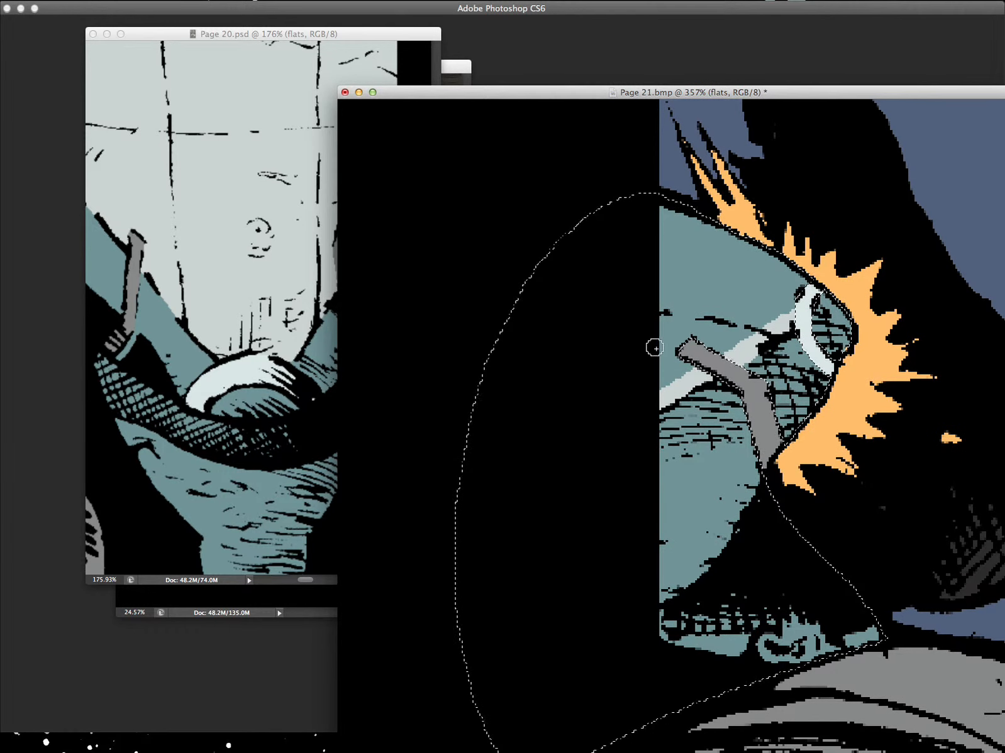
pyautogui.press('g')
pyautogui.click(684, 315)
pyautogui.press('w')
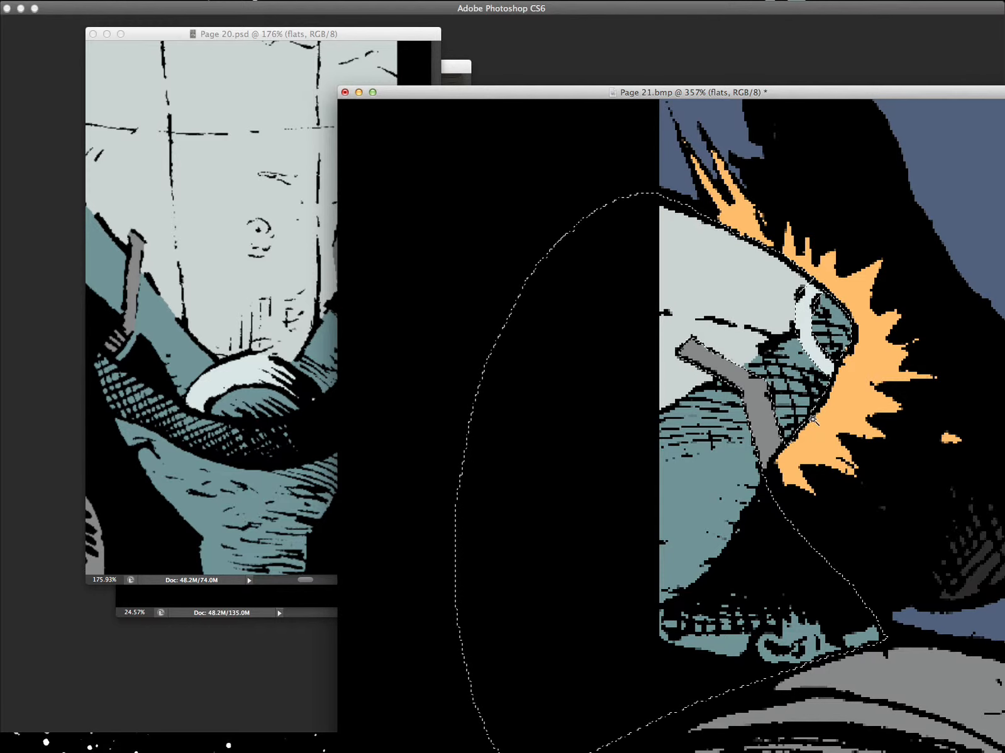
pyautogui.press('super+d')
# - Review the whole of Page 21 with its flats and edit history, repositioning its window between the panels
pyautogui.moveTo(884, 375); pyautogui.dragTo(841, 520)
pyautogui.moveTo(751, 489); pyautogui.dragTo(709, 573)
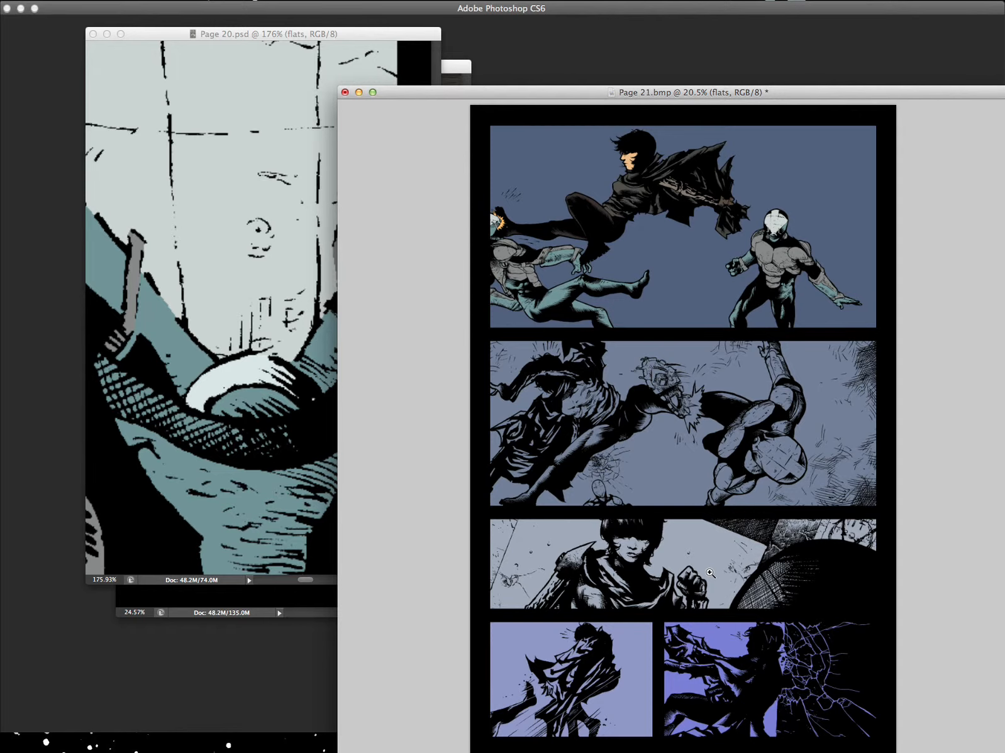
pyautogui.press('Tab')
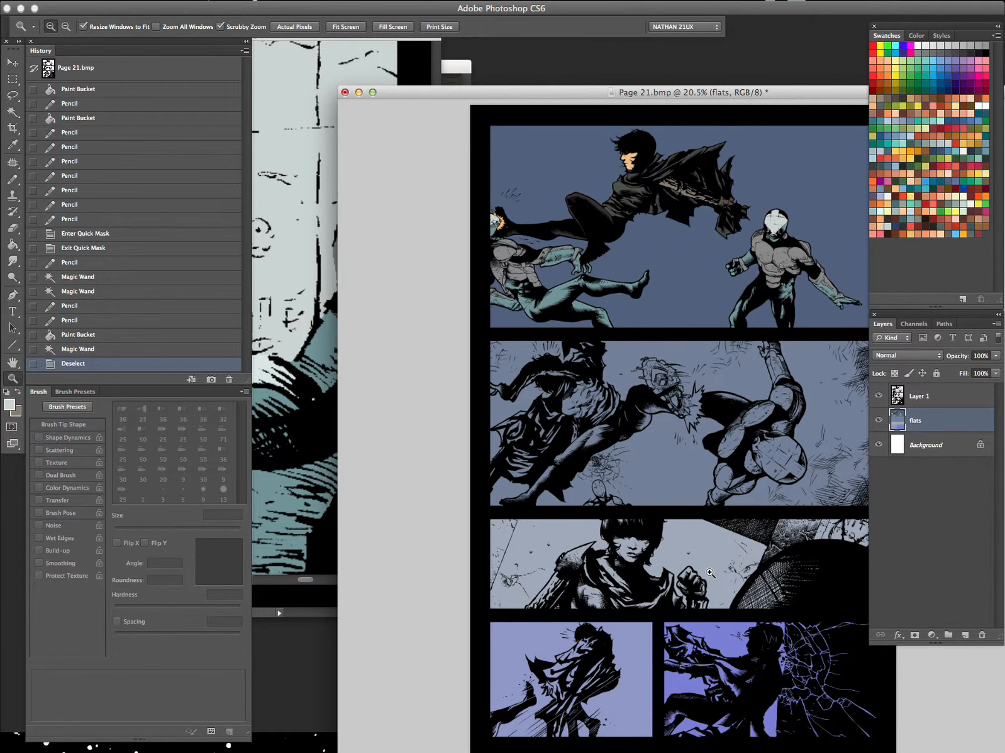
pyautogui.moveTo(772, 92); pyautogui.dragTo(653, 107)
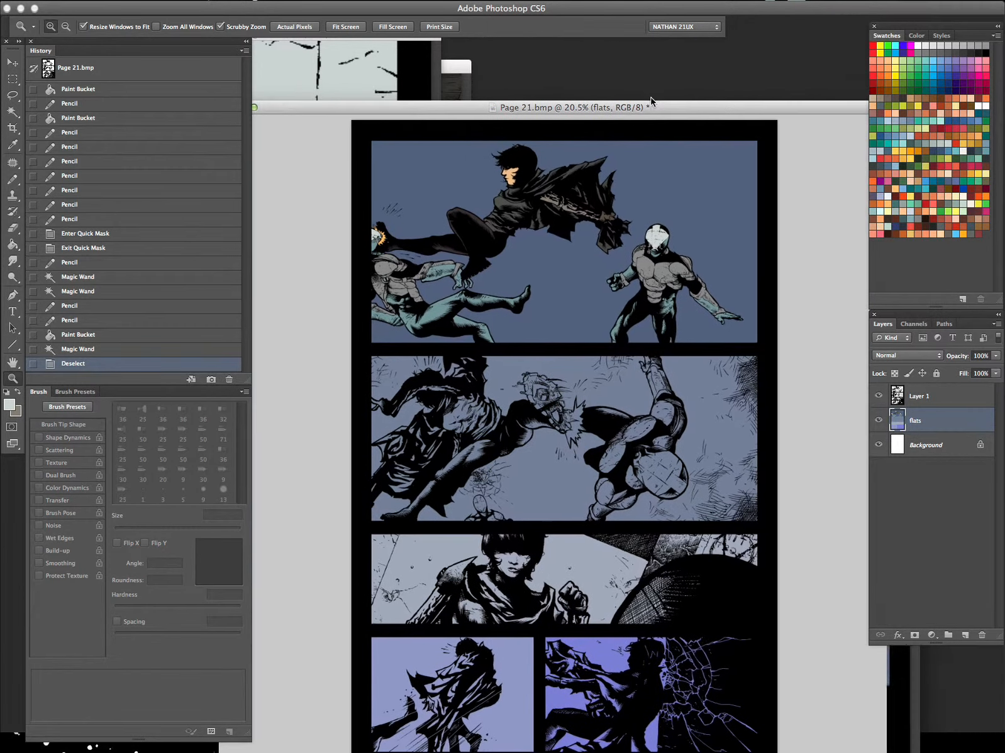
pyautogui.press('Tab')
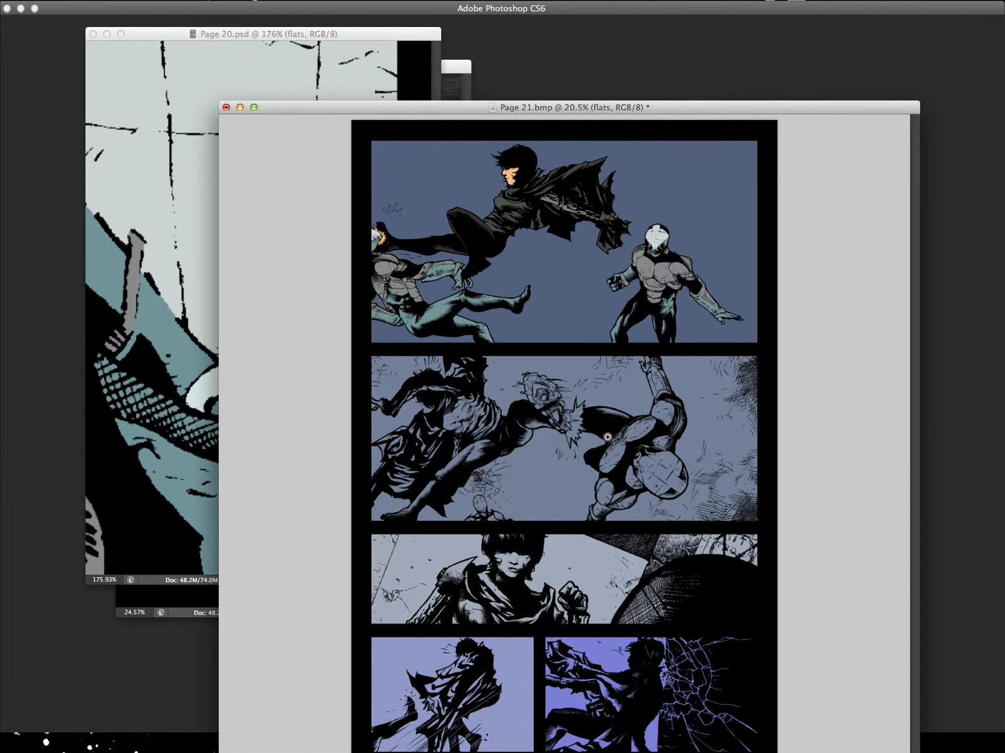
pyautogui.press('Tab')
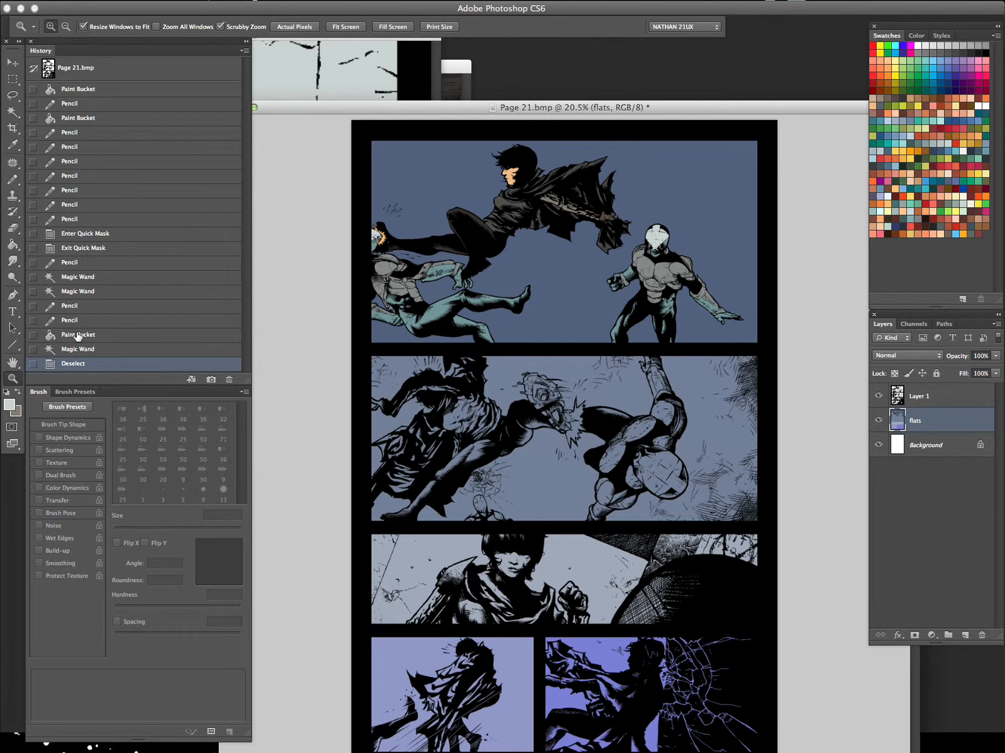
pyautogui.press('Tab')
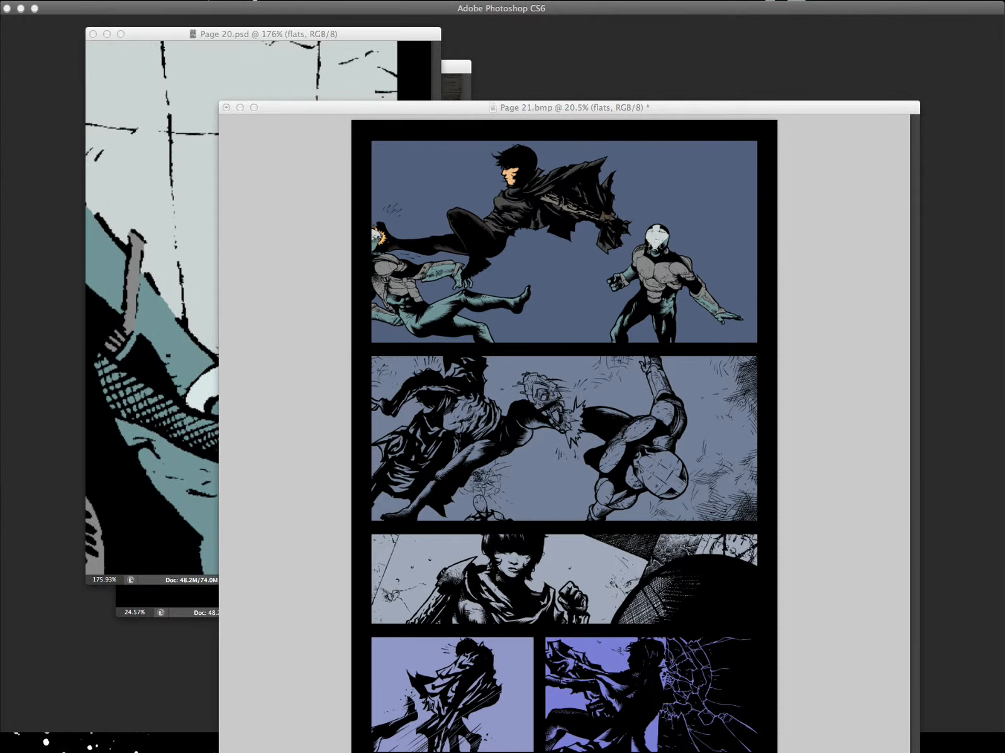